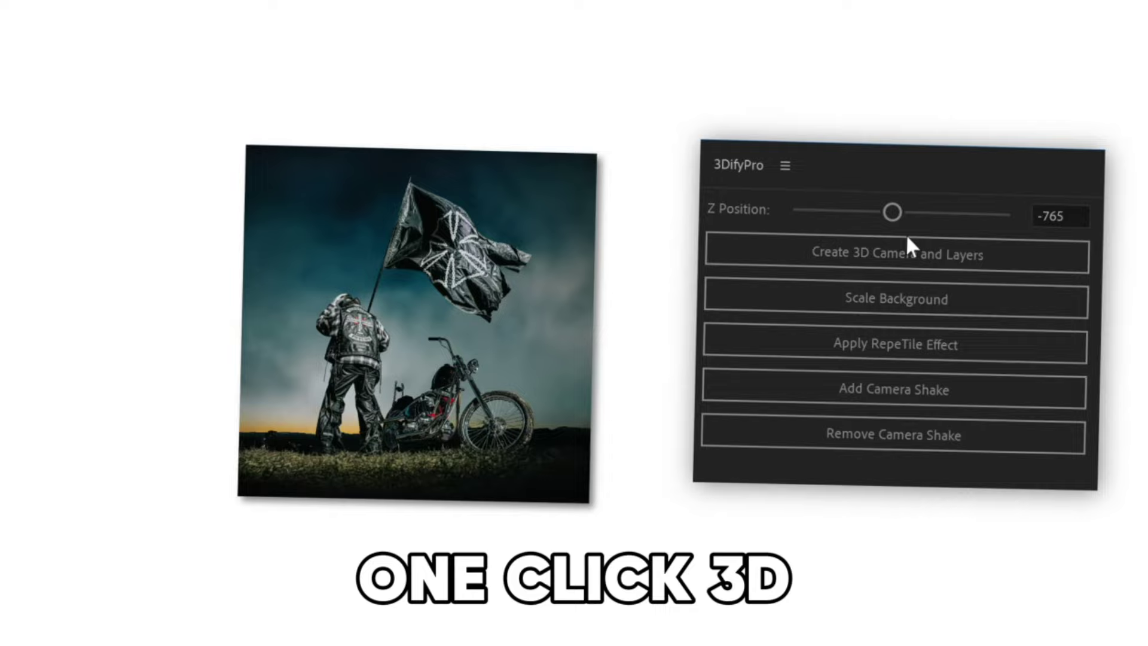
click(908, 252)
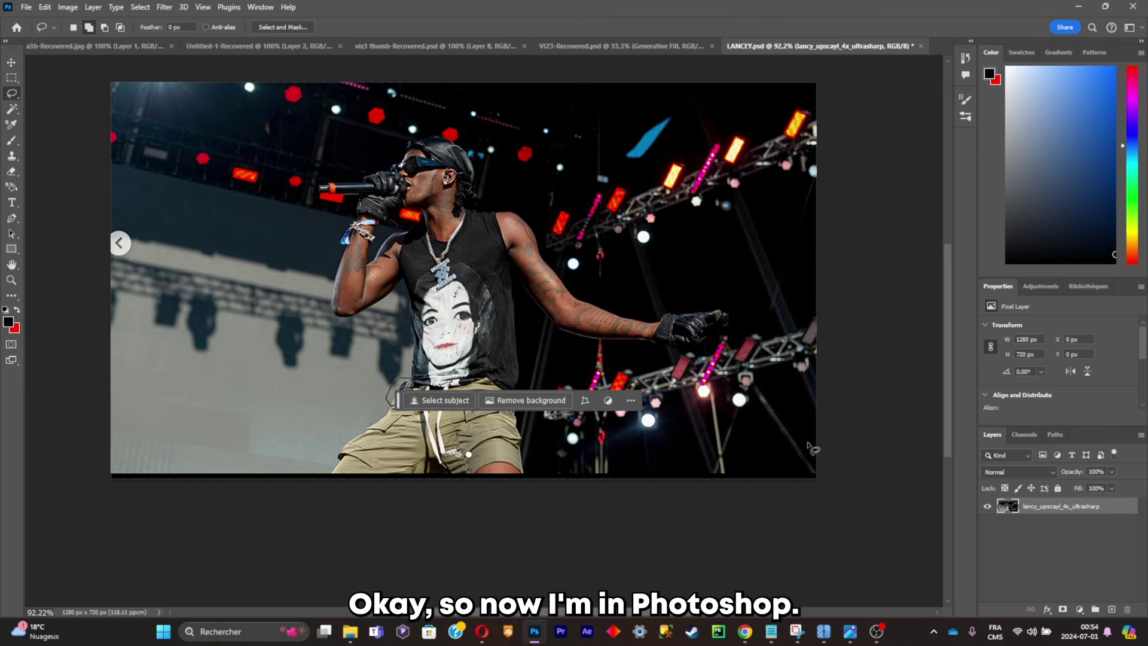
Step: Select the singer in the concert photo automatically with Select Subject
scroll(692, 374, down, 4)
scroll(682, 372, down, 1)
scroll(605, 315, down, 3)
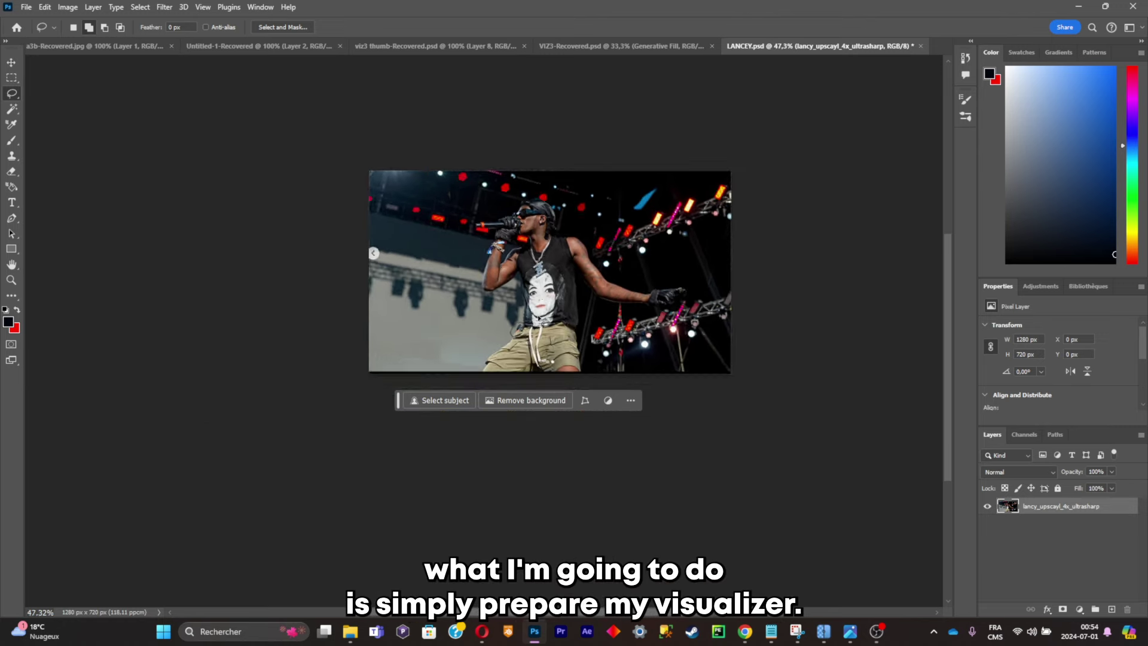
scroll(542, 316, up, 5)
scroll(660, 311, up, 2)
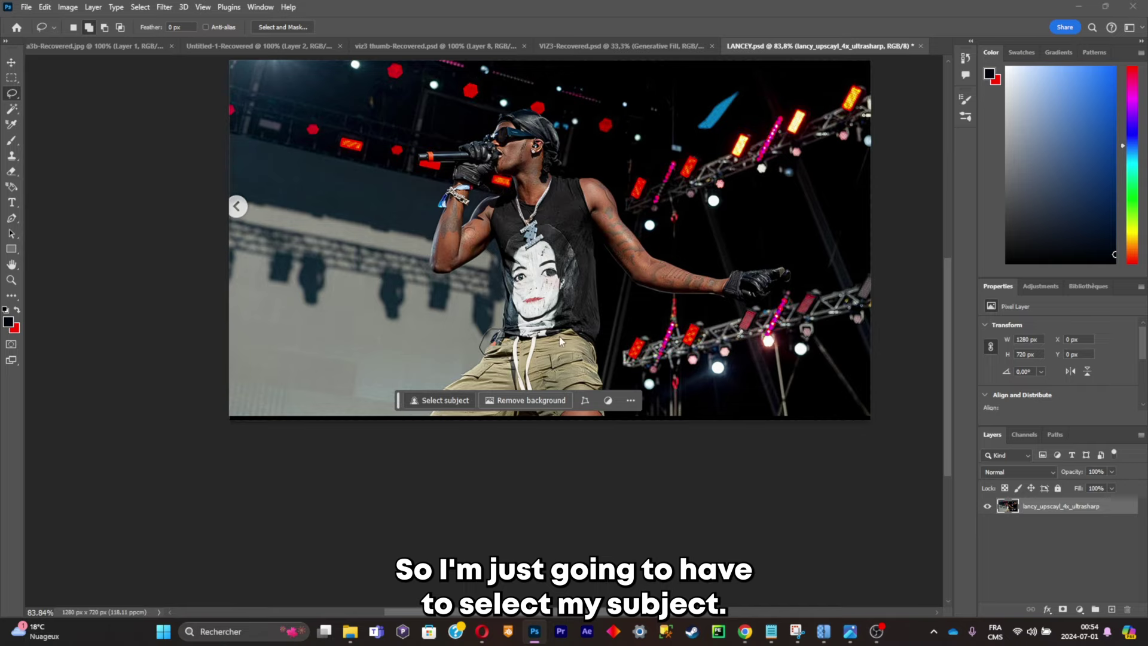
click(439, 400)
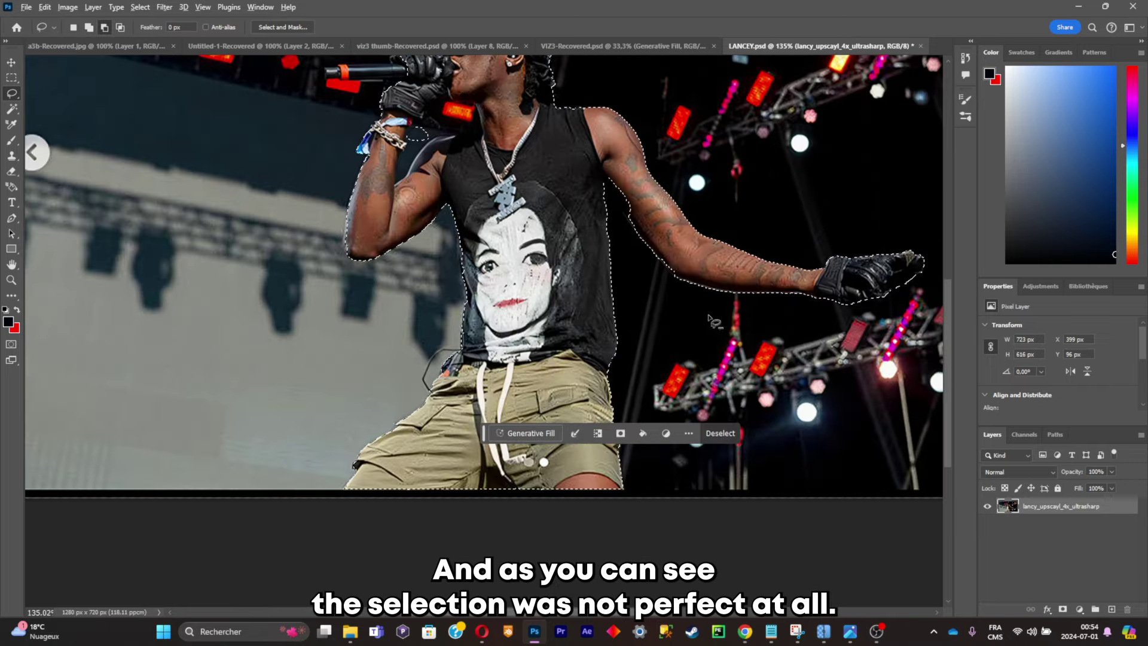
Step: Trim the selection with the Lasso so it follows the glove of the outstretched hand closely
scroll(888, 300, down, 2)
scroll(888, 300, up, 3)
scroll(887, 300, up, 10)
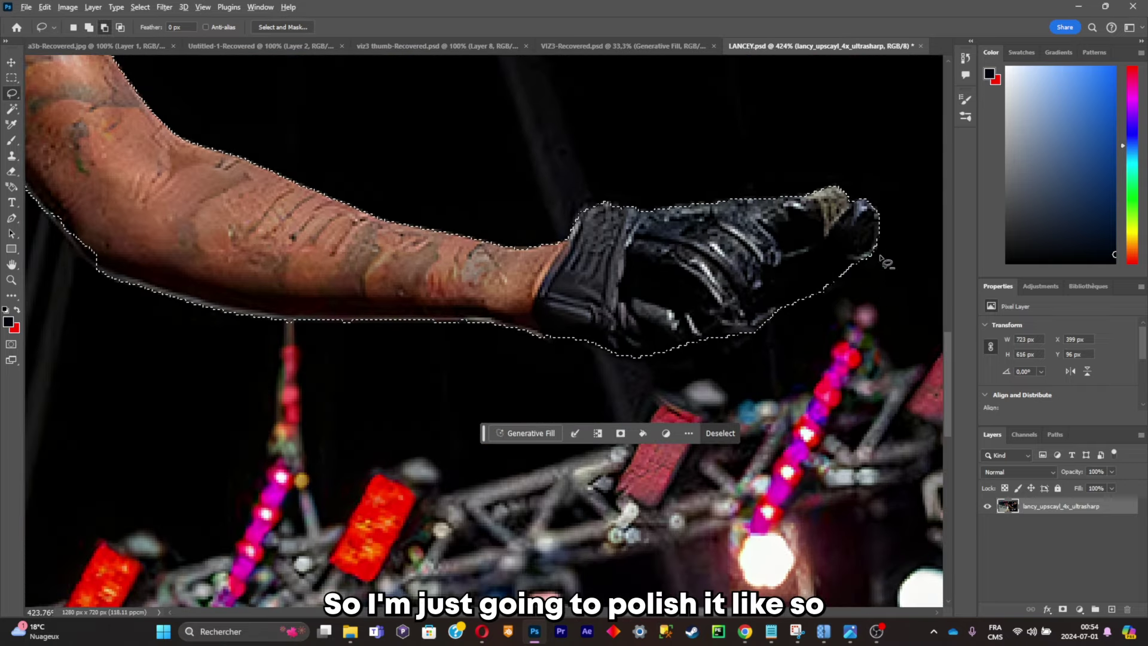
scroll(887, 263, down, 6)
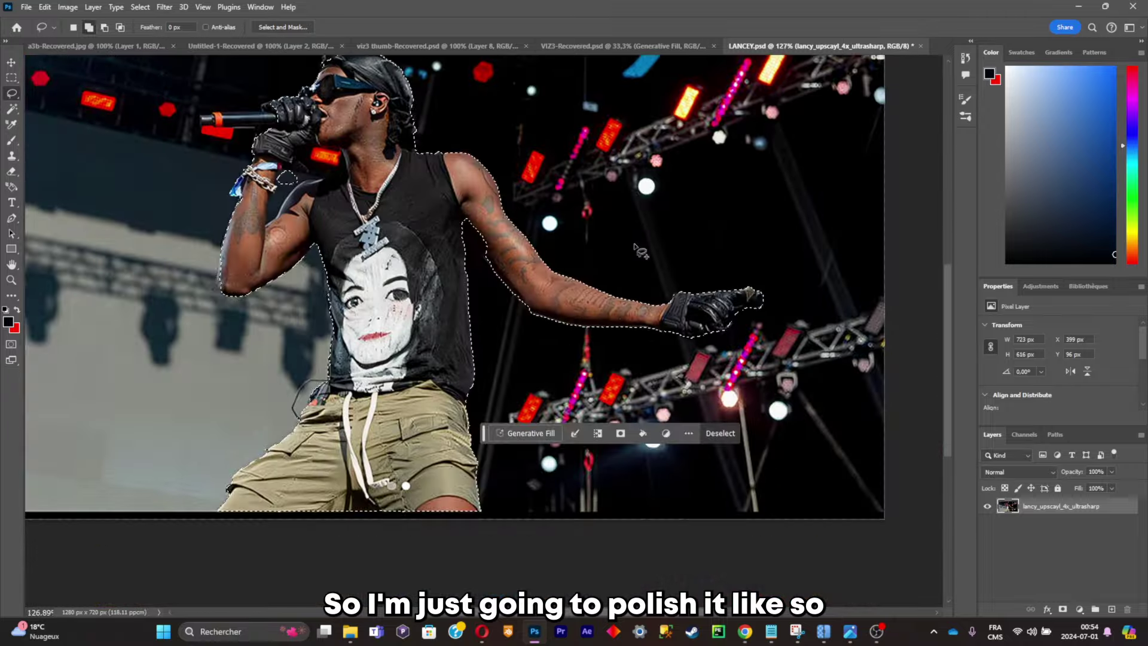
Step: Add the missed armpit area between the shirt and the outstretched arm to the selection with the Lasso
scroll(548, 311, up, 1)
scroll(548, 311, up, 5)
drag(322, 270, 348, 299)
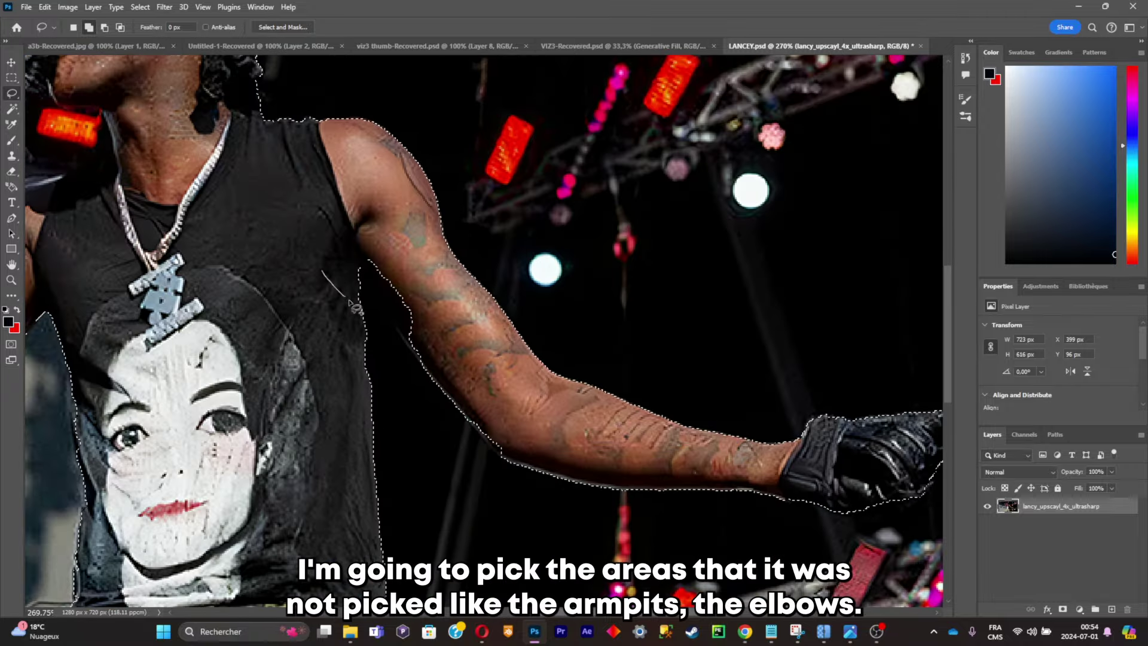
drag(408, 210, 326, 264)
scroll(338, 260, down, 4)
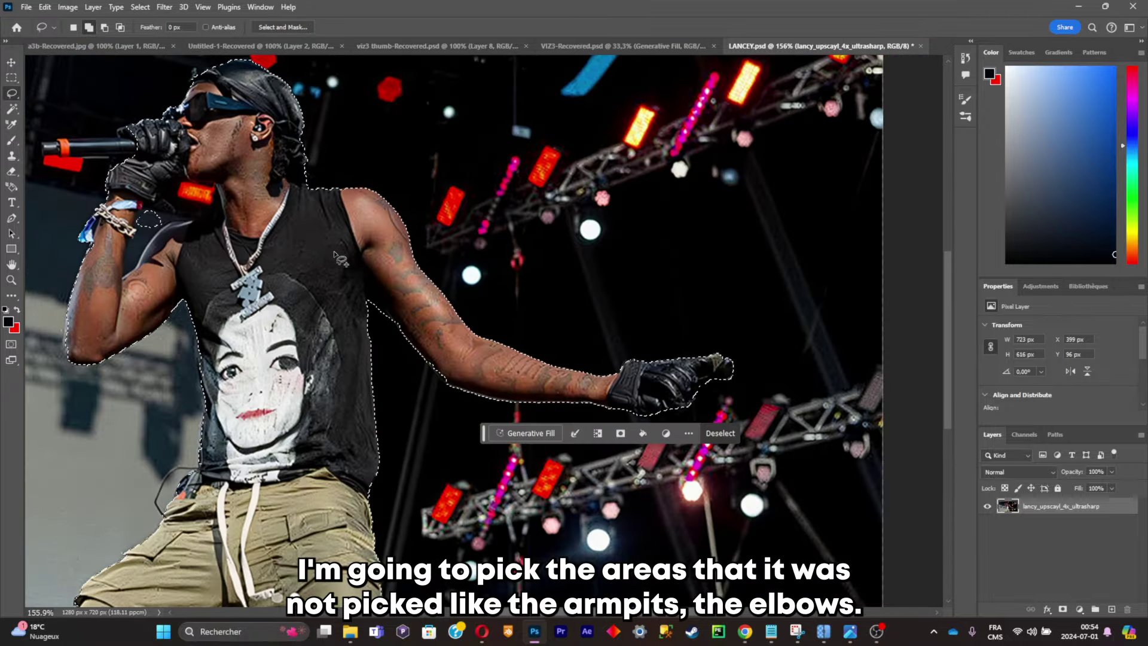
Step: Refine the selection edge along the underside of the outstretched arm, from the armpit to the elbow
scroll(338, 260, up, 5)
scroll(454, 352, down, 1)
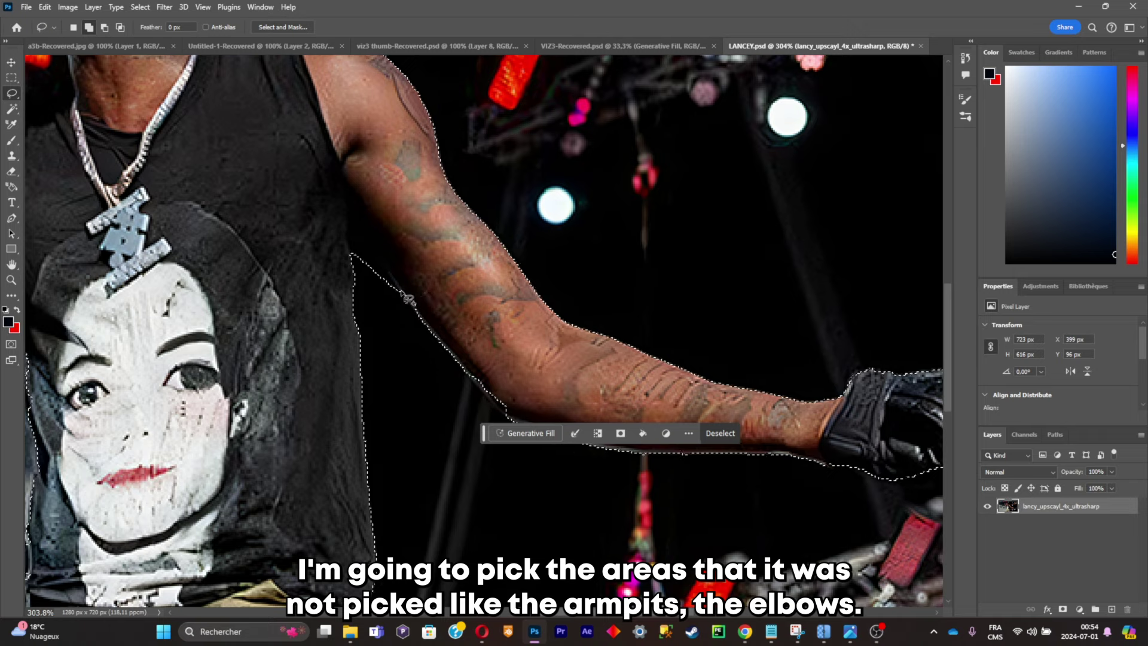
scroll(409, 299, down, 3)
scroll(477, 314, up, 4)
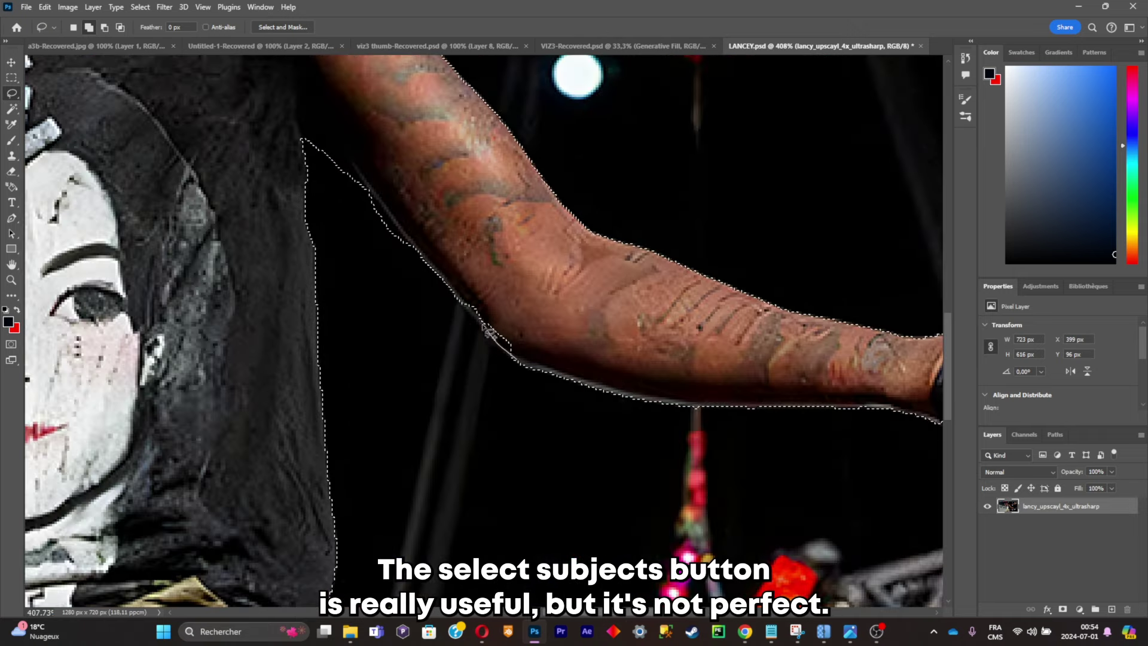
scroll(510, 341, down, 4)
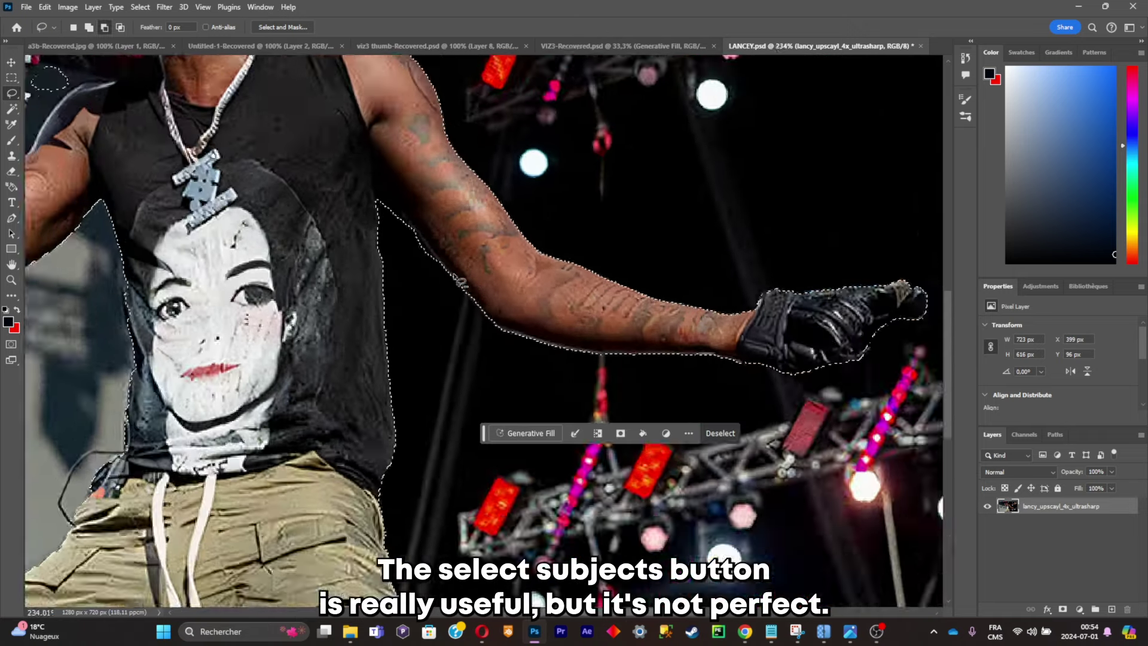
Step: Check the selection around the hair and shoulder, and add the missing microphone area with the Quick Selection tool
scroll(406, 247, down, 2)
scroll(415, 263, up, 5)
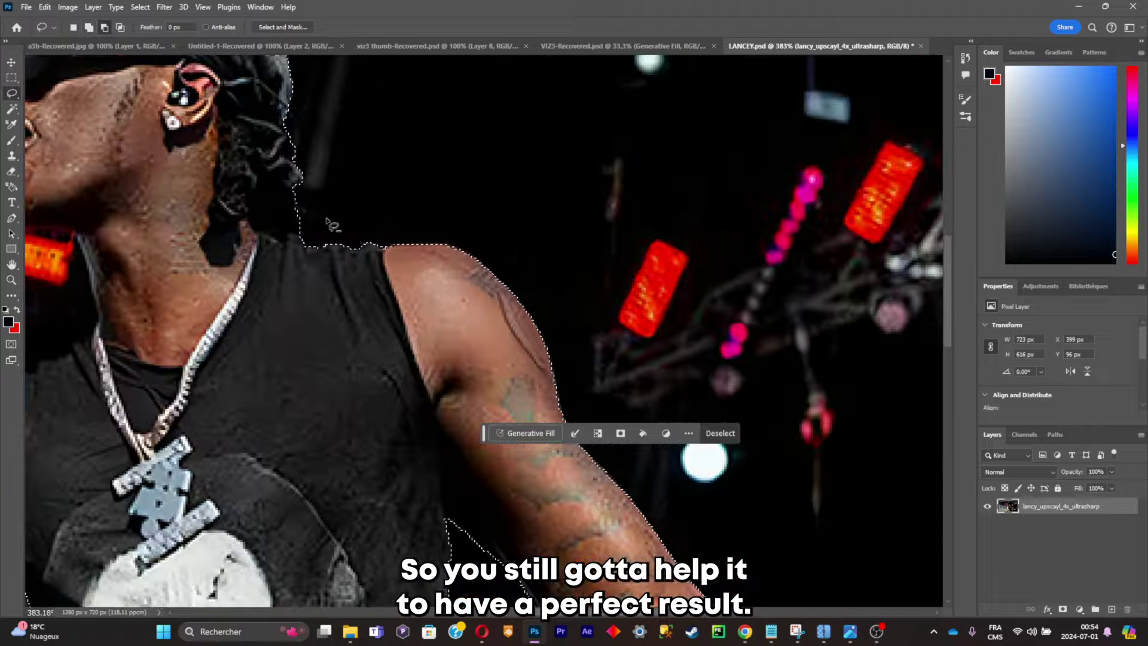
scroll(421, 277, down, 4)
key(w)
scroll(421, 277, down, 4)
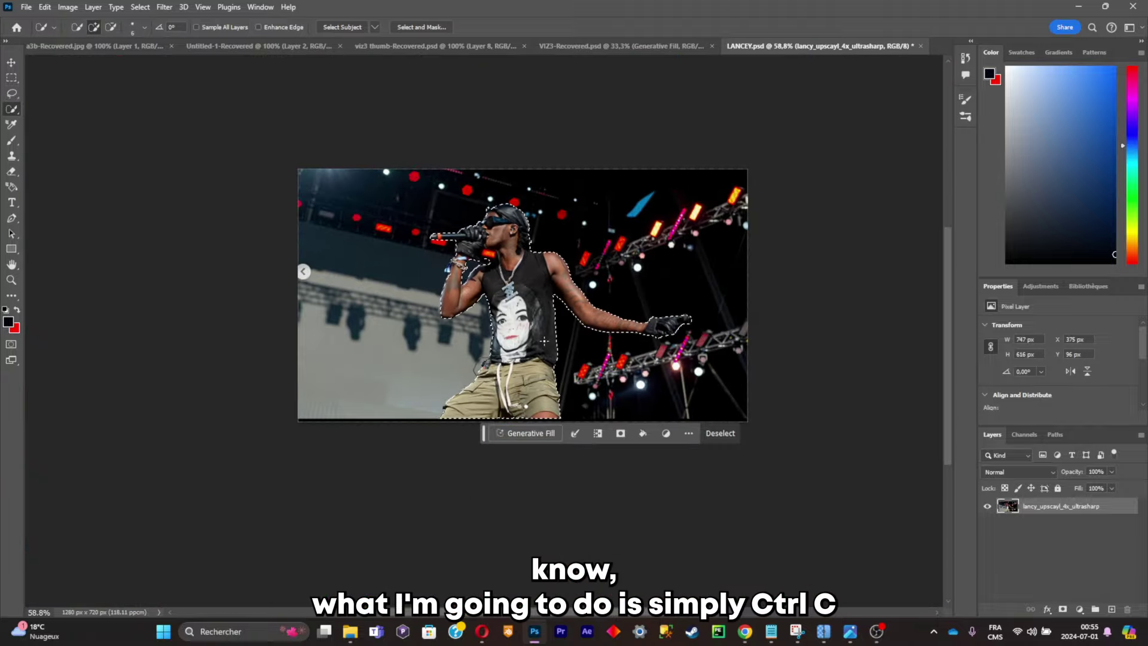
Step: Copy the selected singer and paste him onto a new layer
scroll(546, 349, up, 1)
key(ctrl+c)
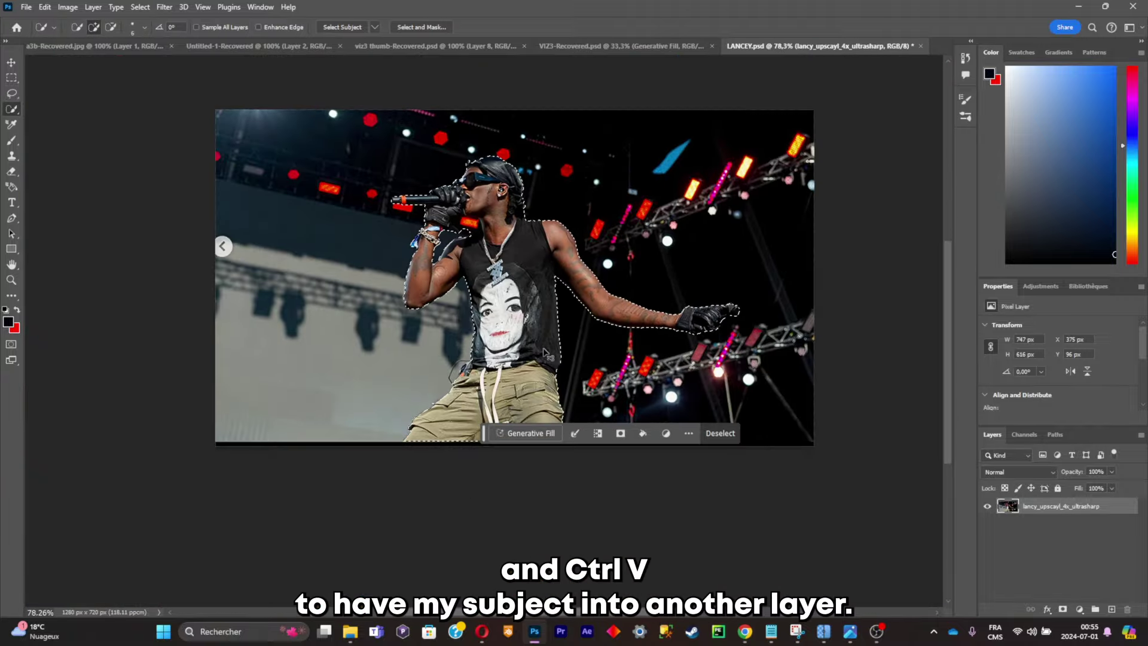
key(ctrl+v)
scroll(582, 371, up, 2)
Step: Toggle the original photo layer to check the cut-out, and leave Layer 1 hidden with only the photo layer shown
click(987, 522)
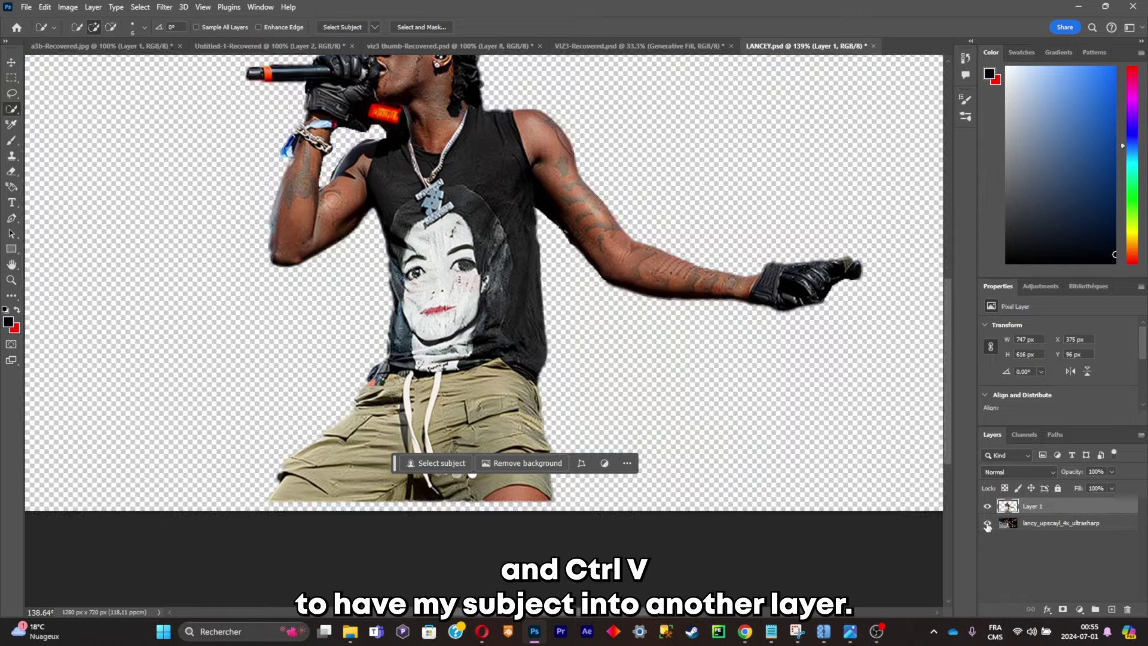
scroll(623, 378, down, 1)
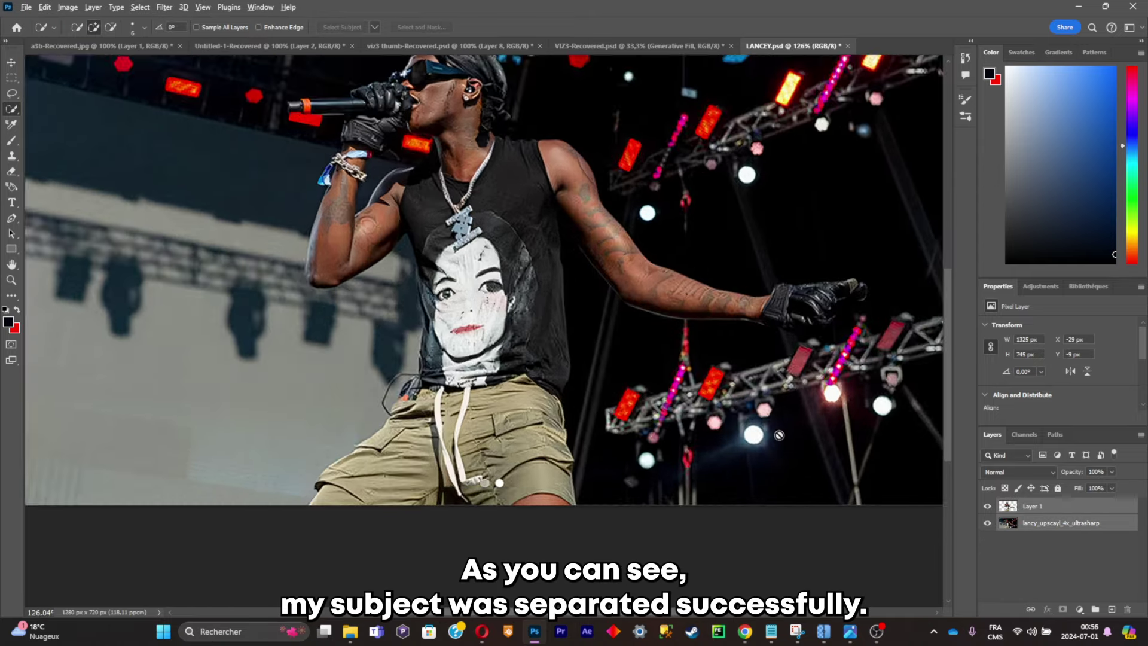
scroll(761, 413, down, 3)
click(987, 524)
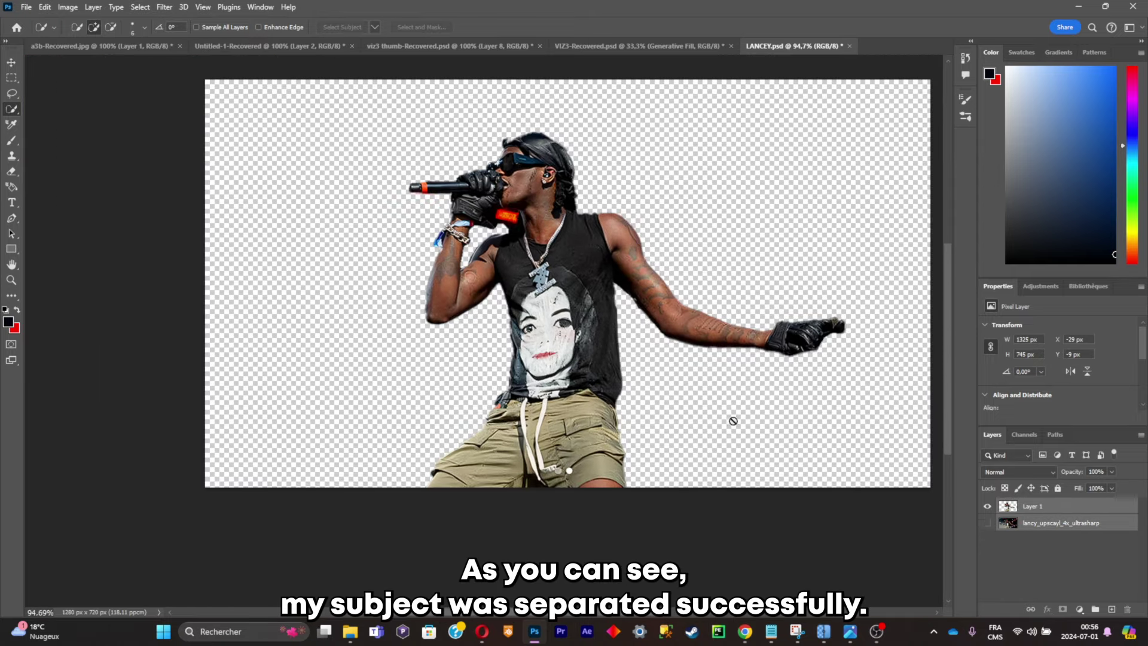
scroll(619, 341, up, 1)
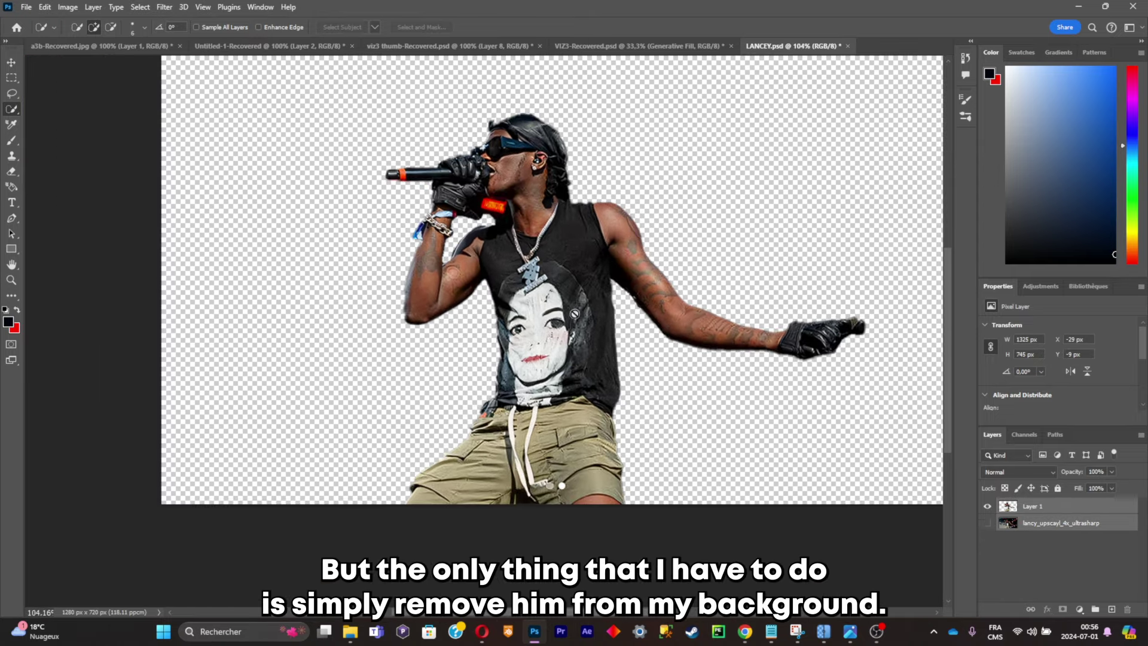
click(987, 505)
click(987, 523)
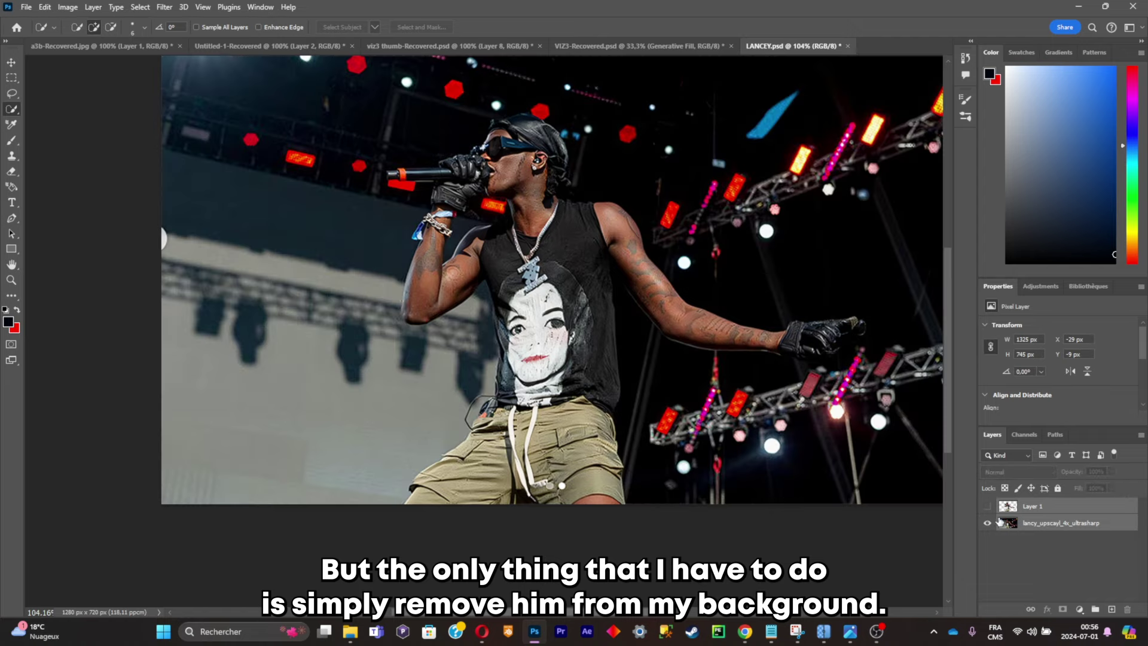
Step: Lasso loosely around the whole singer and replace him with background using Generative Fill with an empty prompt
click(11, 92)
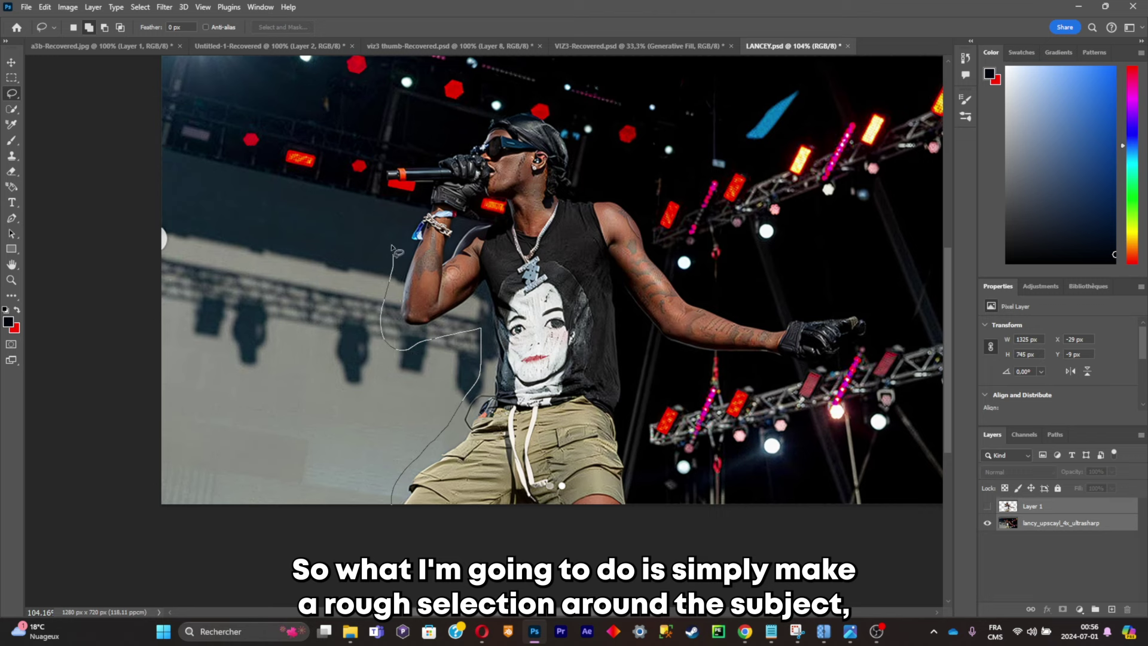
drag(392, 248, 369, 157)
mouse_move(479, 127)
mouse_down()
mouse_move(518, 106)
mouse_move(591, 133)
mouse_up()
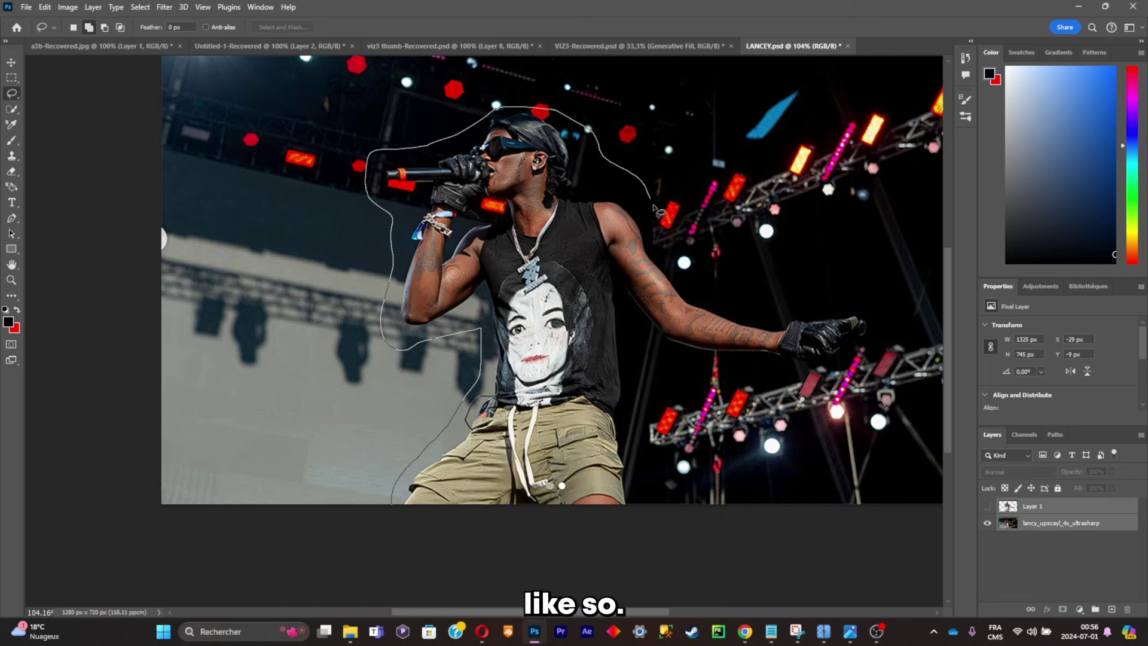
drag(744, 290, 832, 299)
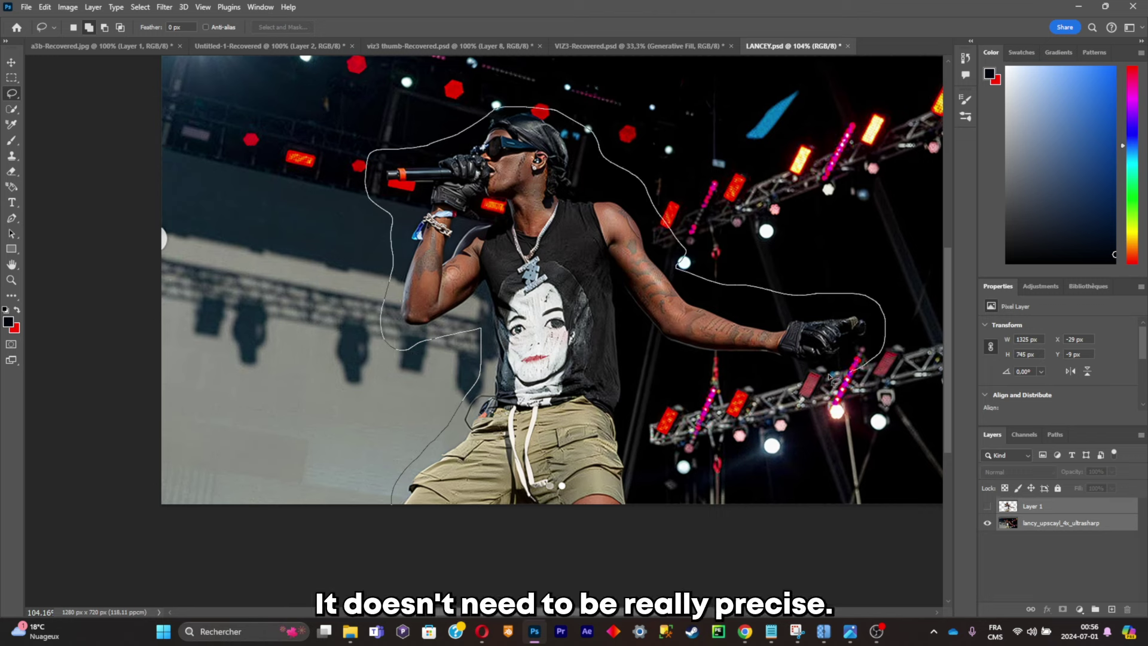
mouse_move(670, 359)
mouse_down()
mouse_move(660, 451)
mouse_move(583, 556)
mouse_up()
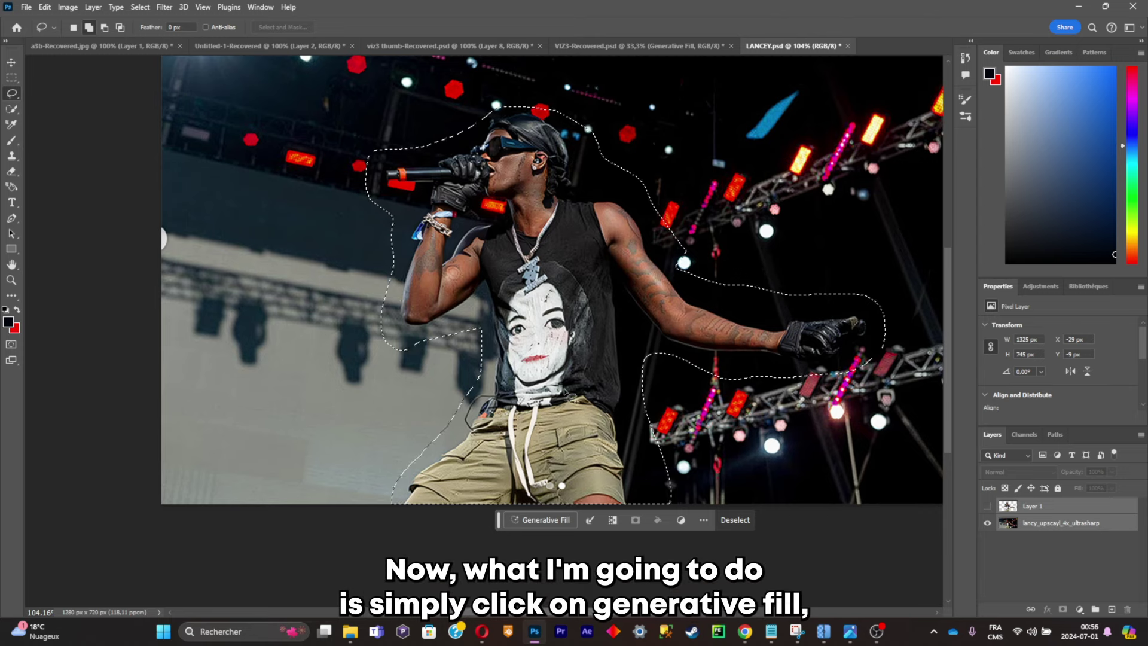
click(562, 520)
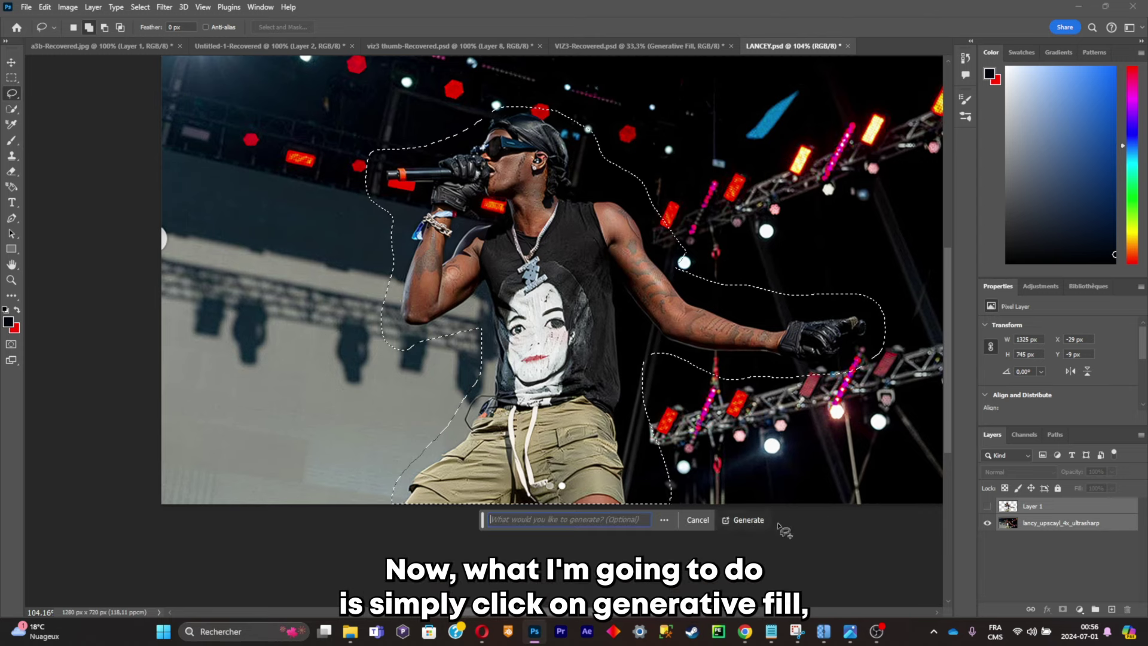
click(752, 524)
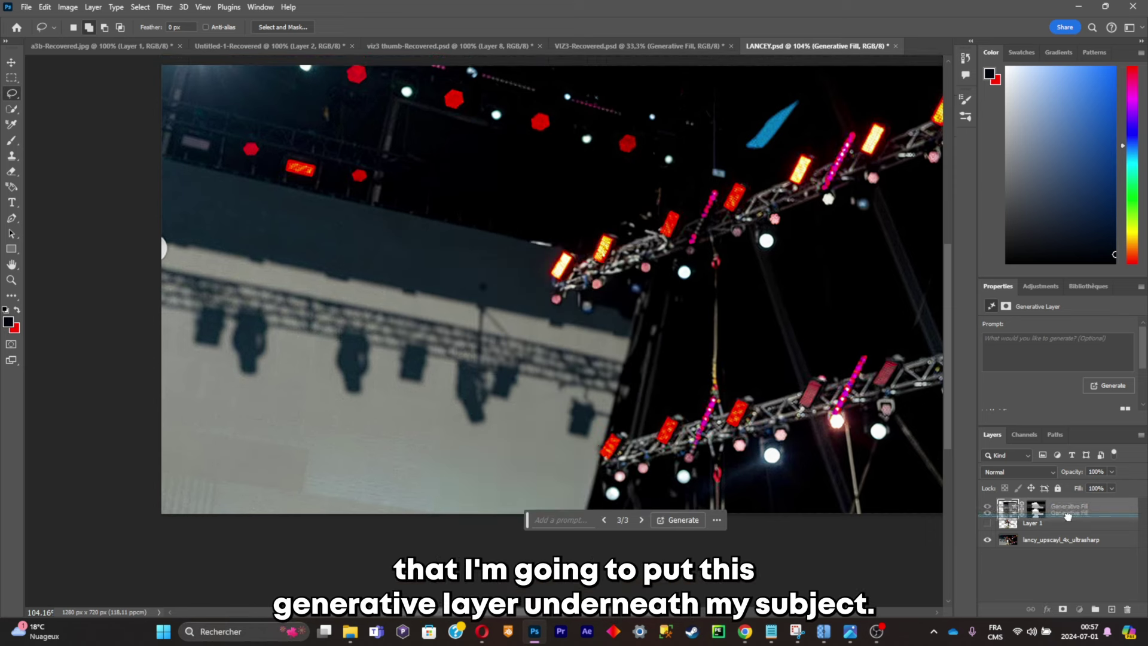
Step: Move the Generative Fill layer below Layer 1 and merge it down into the original photo layer
drag(1062, 506, 1072, 531)
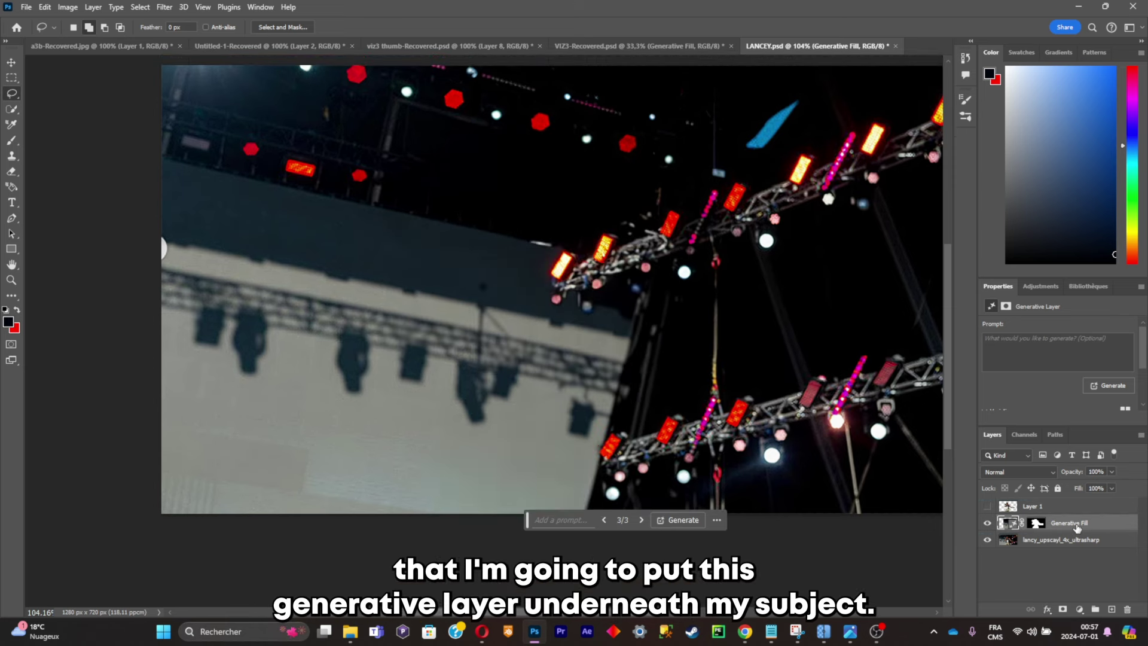
right_click(1088, 523)
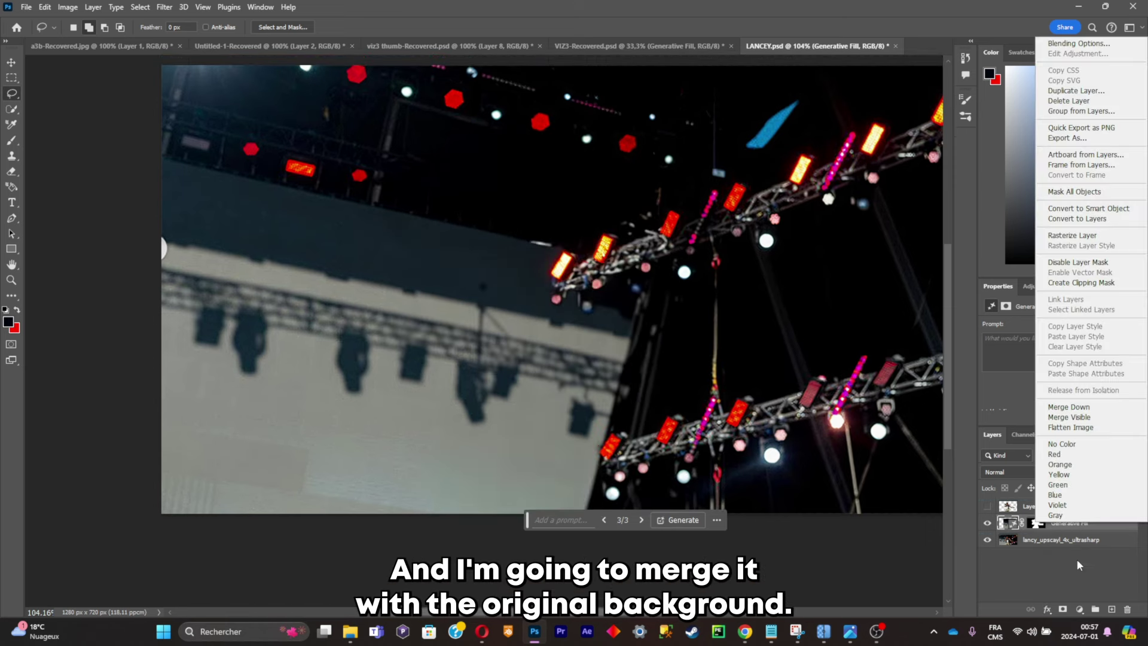
click(1068, 406)
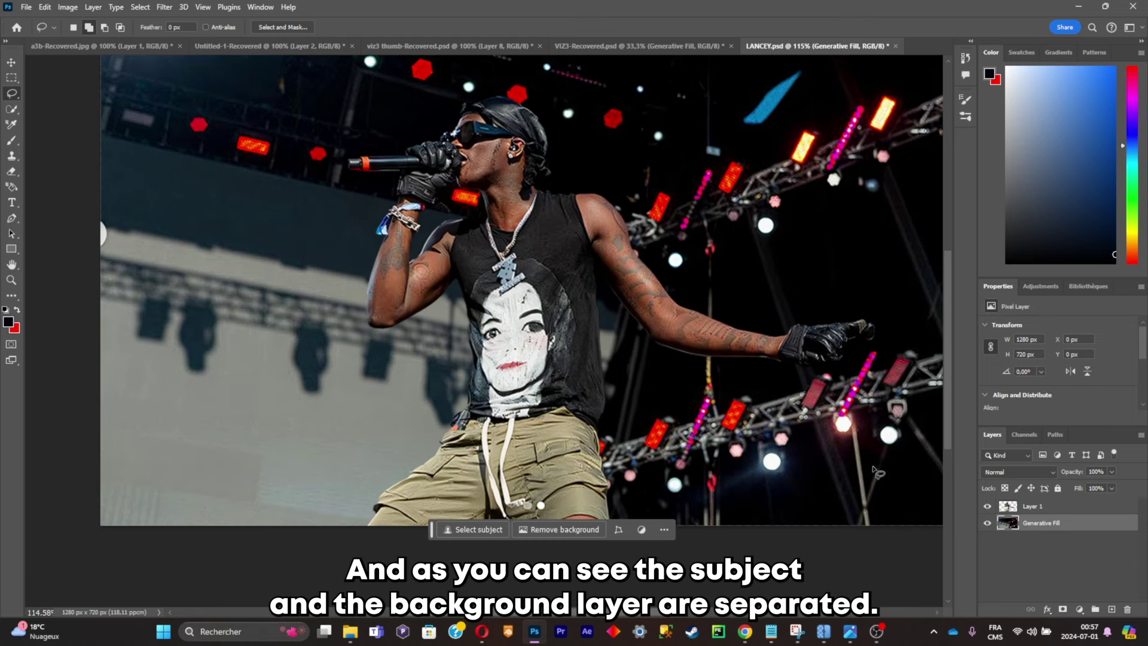
Step: Check the separation by hiding and showing the singer and background layers, and save the document
click(988, 508)
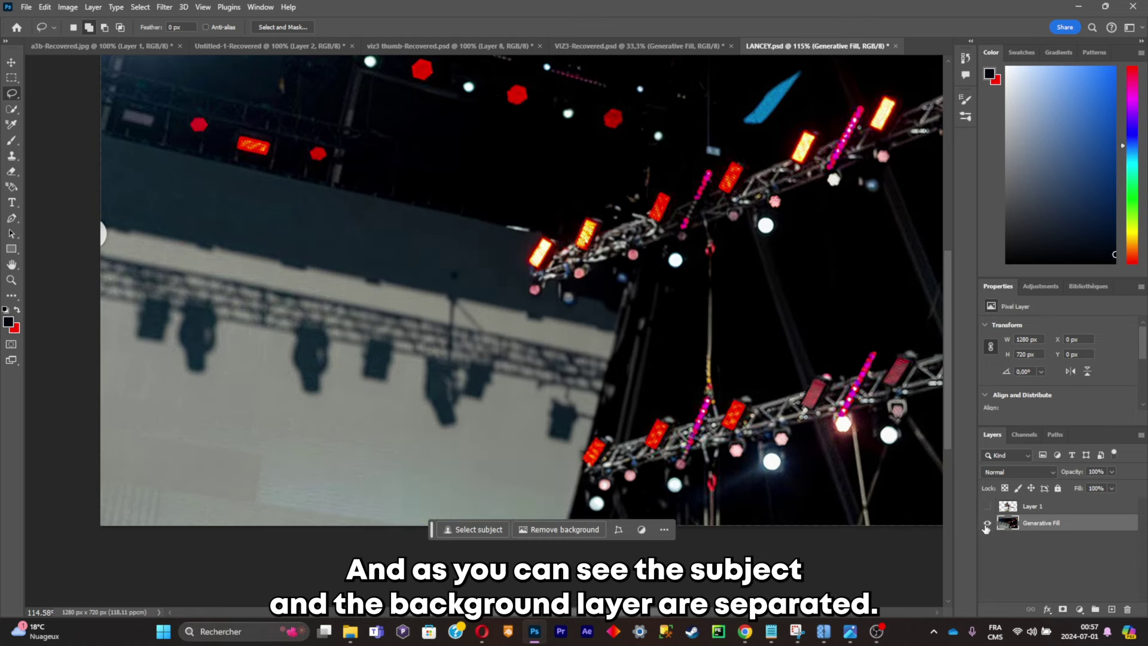
click(987, 524)
click(987, 524)
click(988, 507)
scroll(783, 438, down, 3)
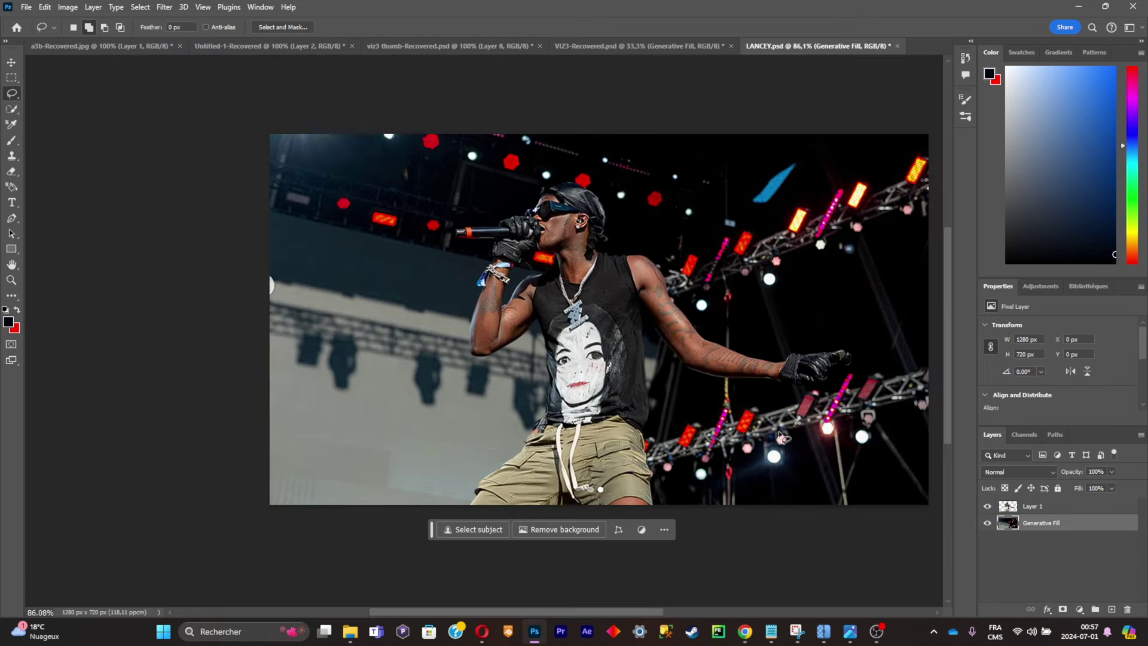
key(ctrl+s)
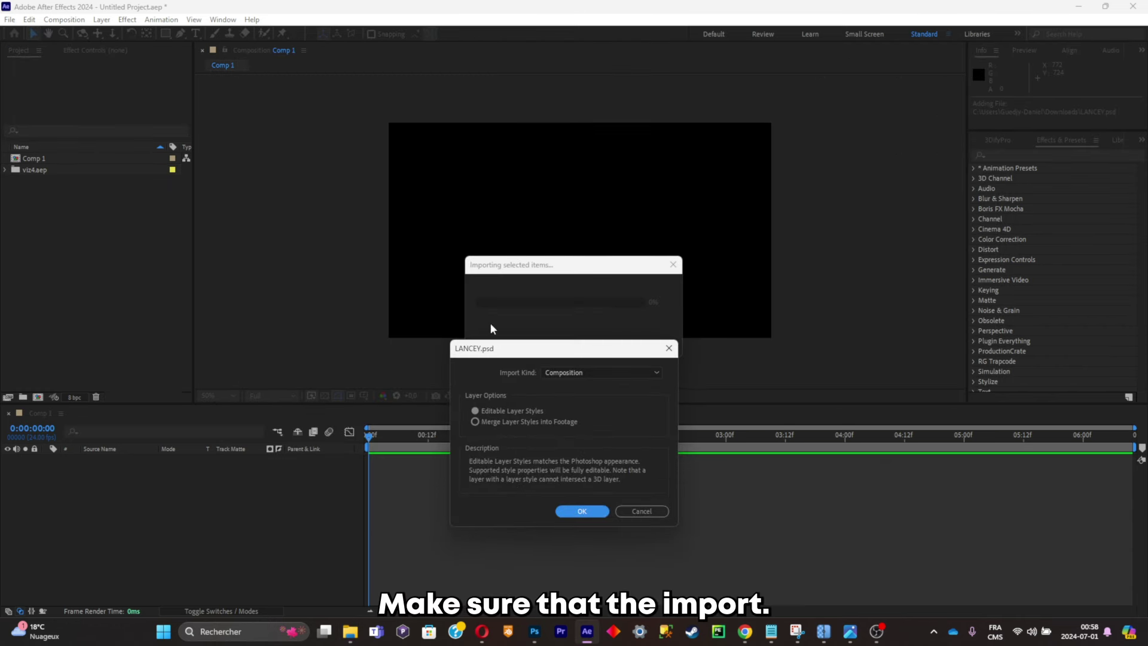
Step: In After Effects, import LANCEY.psd as a Composition with Editable Layer Styles
drag(497, 344, 460, 310)
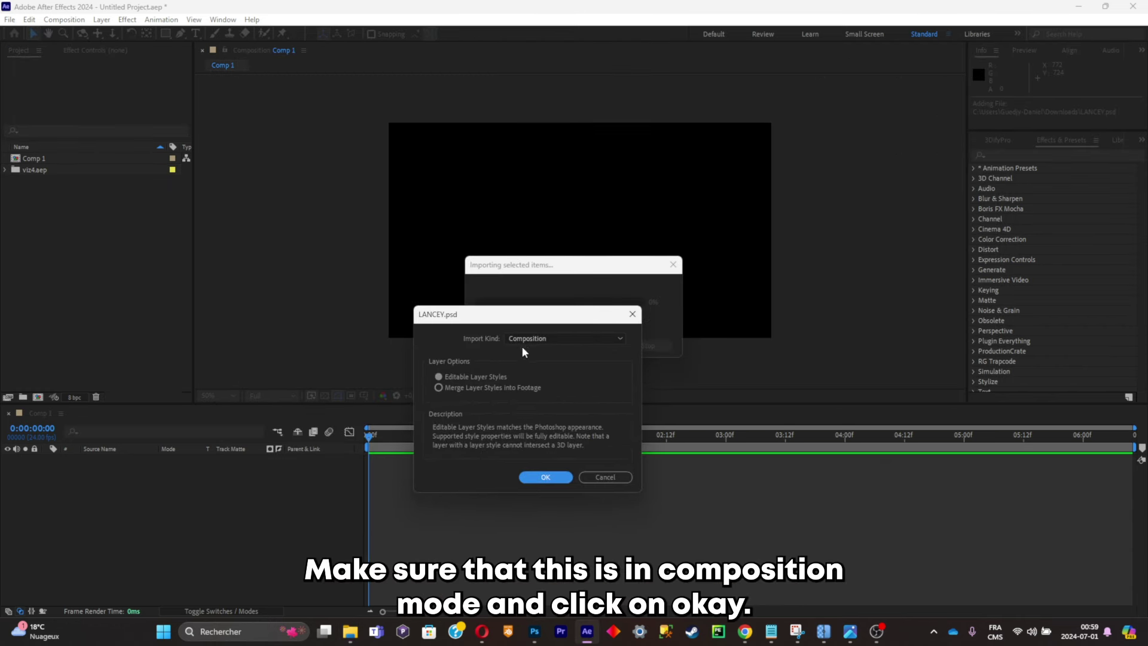
click(547, 476)
Step: Open the nested LANCEY 2 composition in Comp 1 to show its separate Photoshop layers
scroll(584, 234, up, 1)
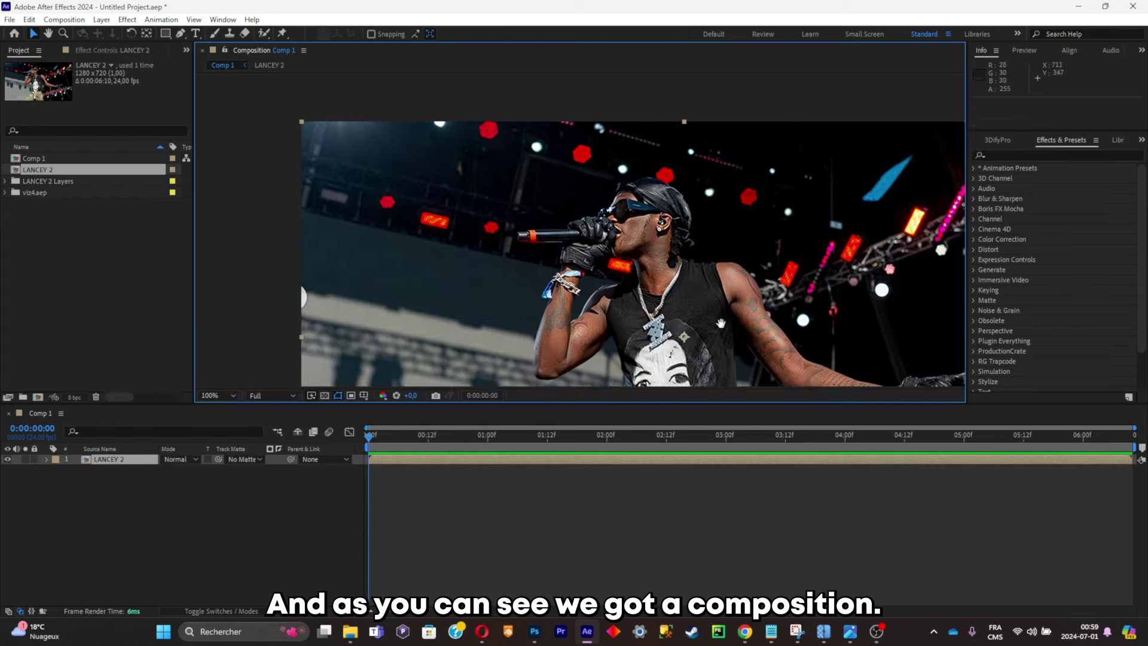
drag(584, 233, 546, 207)
click(138, 459)
double_click(139, 464)
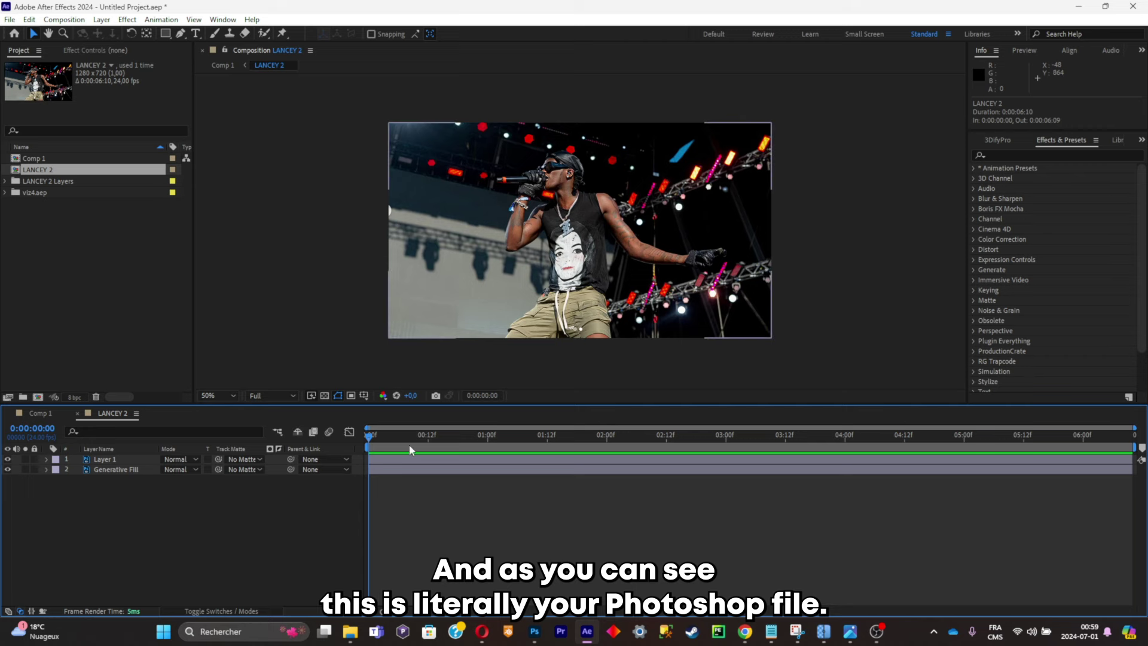
scroll(581, 292, up, 1)
scroll(532, 303, down, 1)
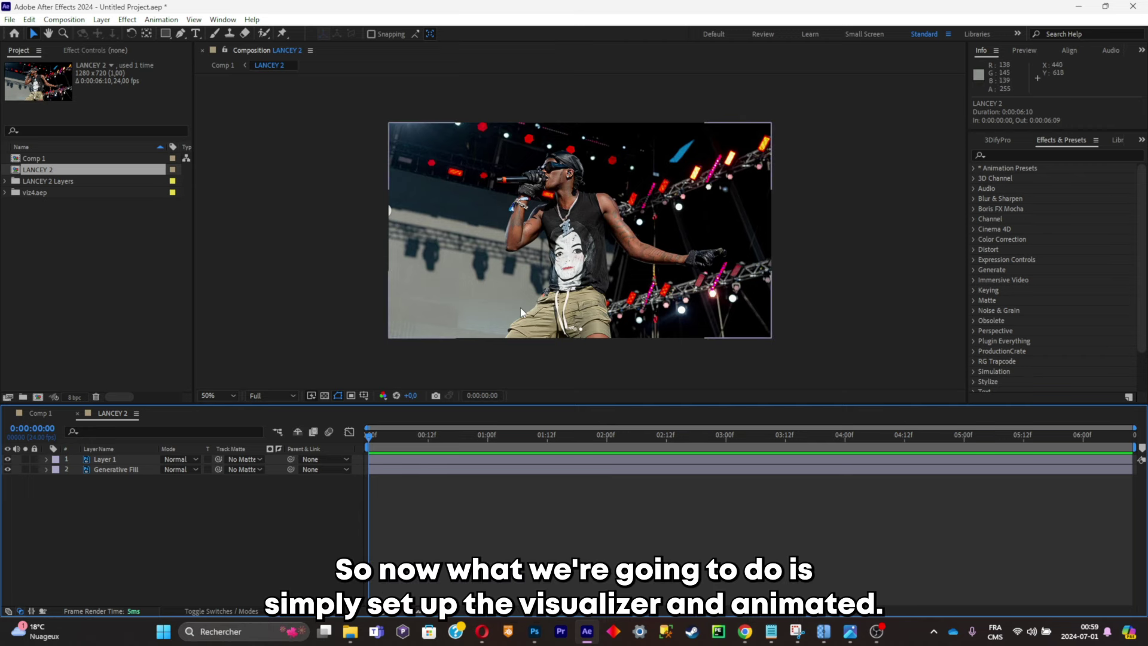
Step: Use 3DifyPro to create the 3D camera and layers in LANCEY 2 and scale up the Generative Fill background
scroll(1069, 180, down, 2)
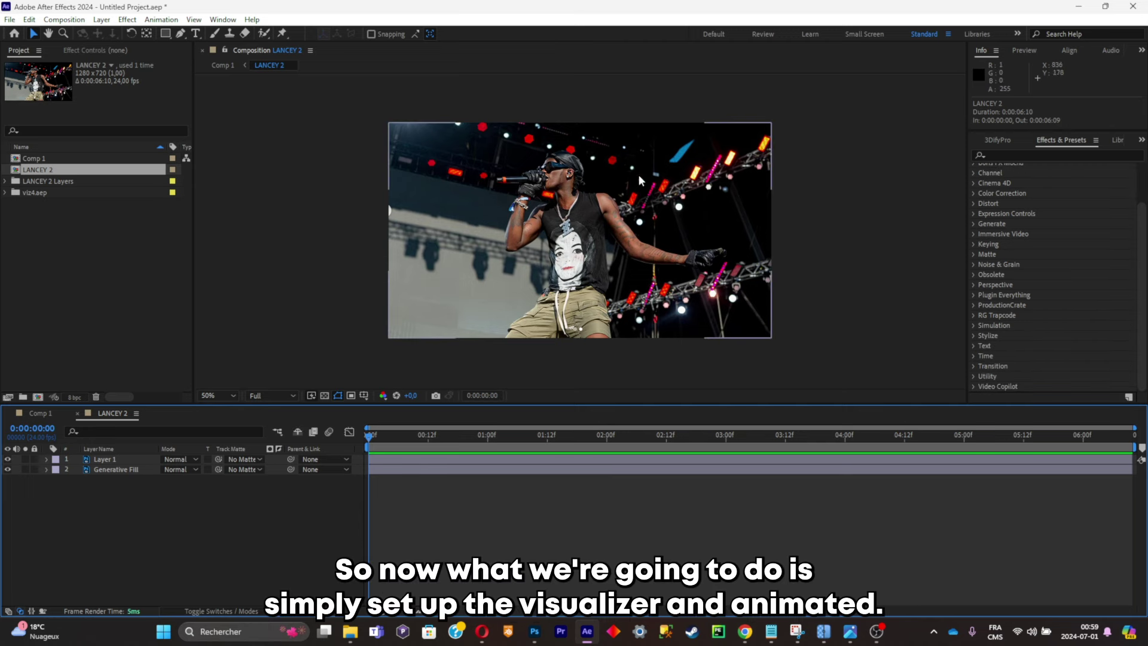
key(period)
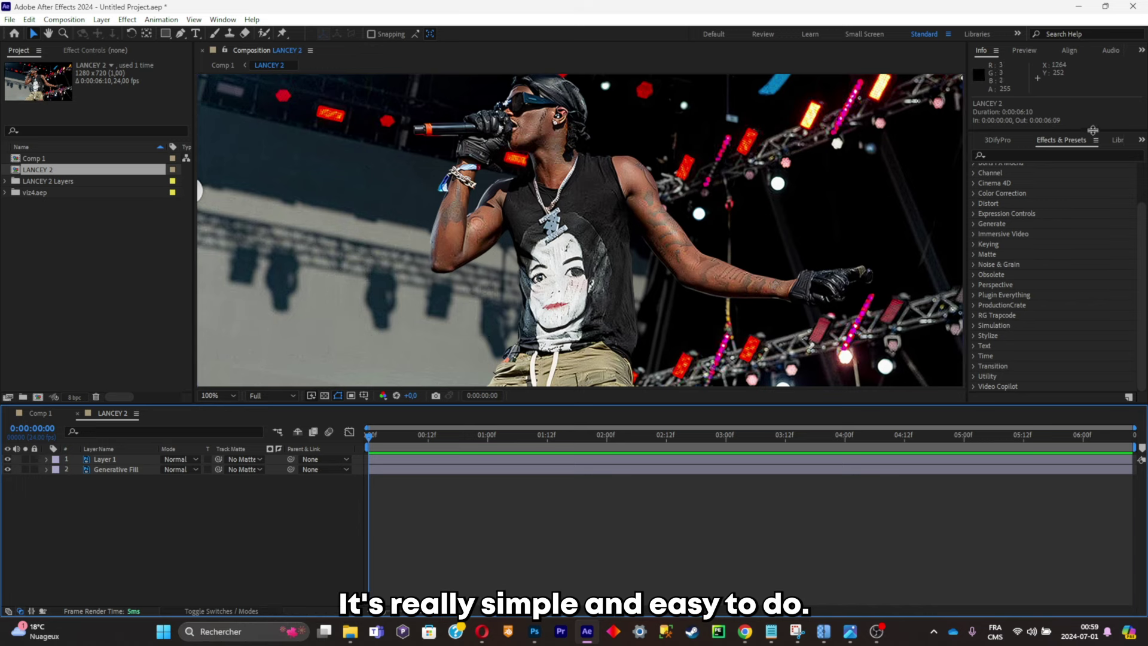
click(992, 141)
key(comma)
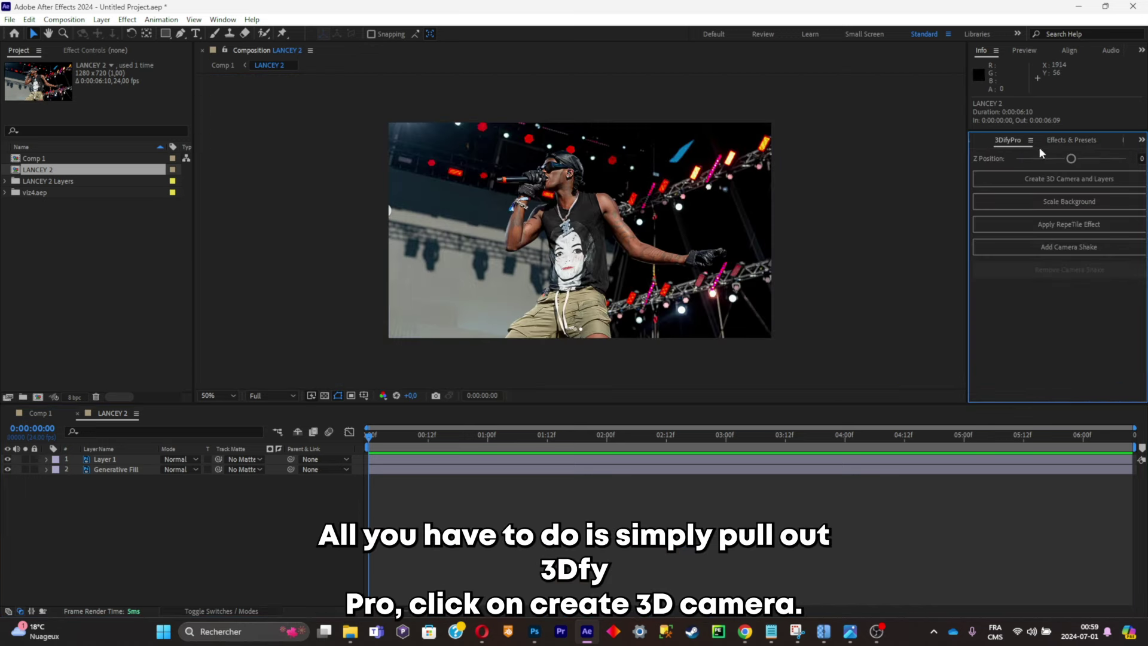
click(1029, 180)
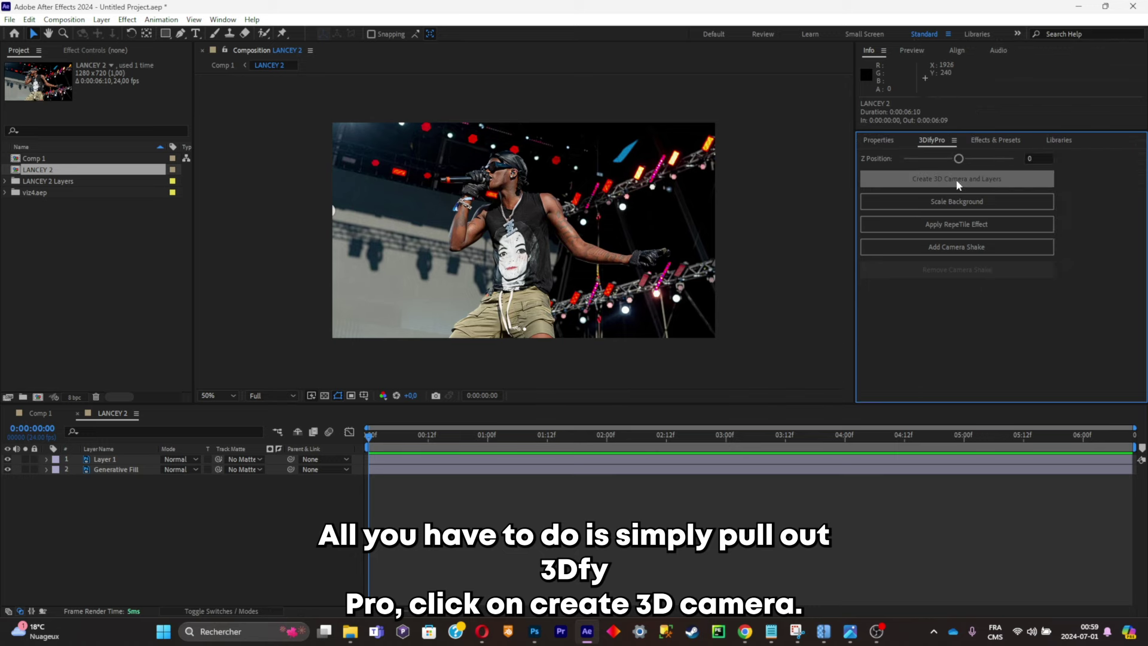
click(956, 180)
click(955, 202)
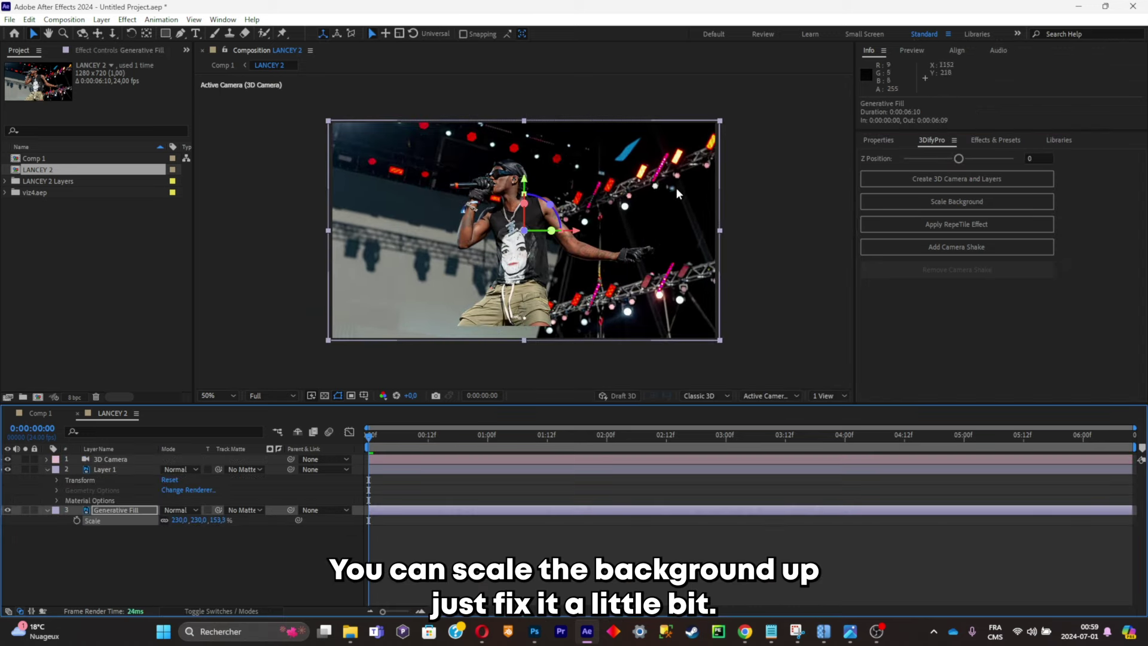
Step: Add camera shake and animate the 3D Camera with eased position keyframes, from the start to Z position 546 at about 3:09
click(990, 248)
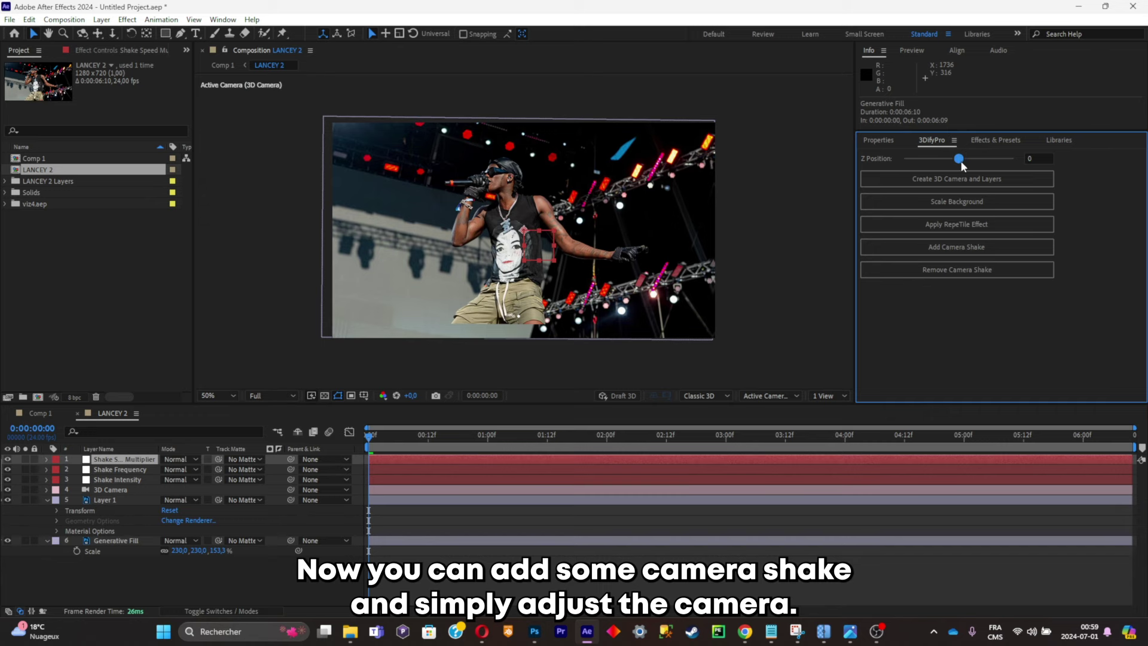
drag(960, 161, 964, 160)
drag(444, 437, 772, 428)
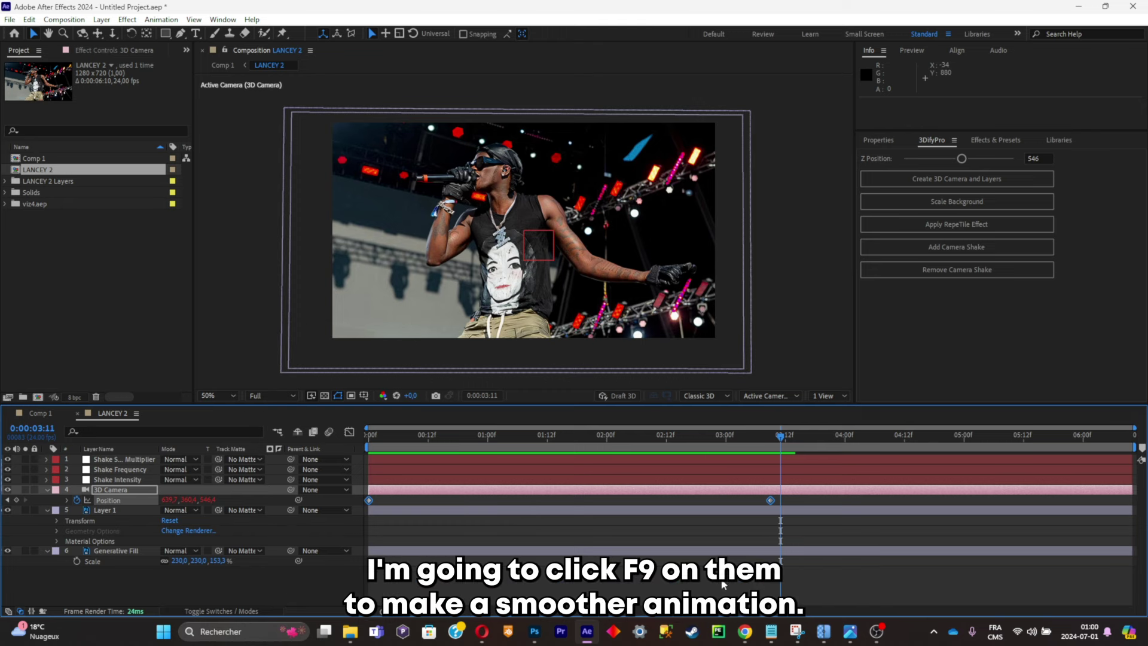
key(F9)
key(space)
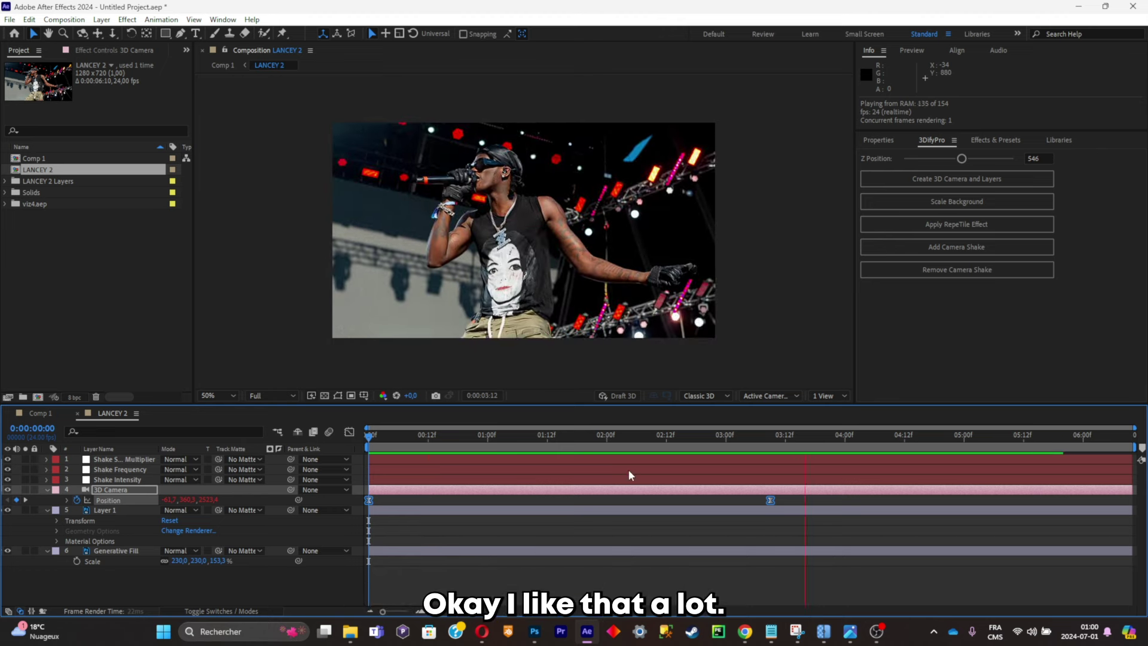
key(space)
drag(684, 440, 758, 435)
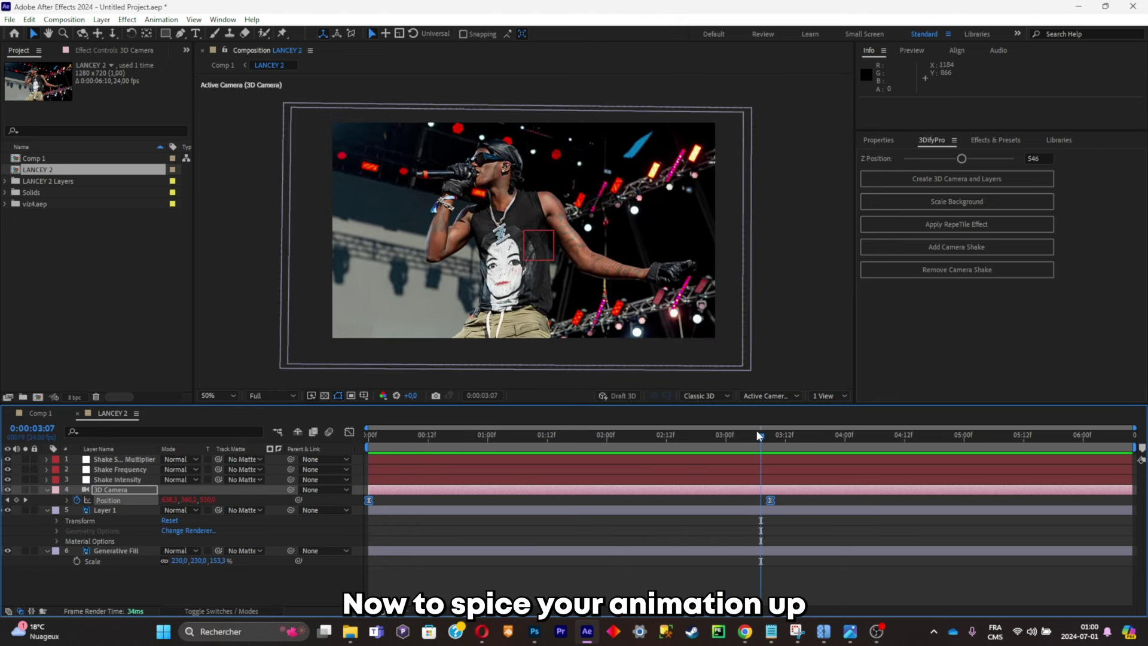
Step: Collapse the expanded properties of the 3D Camera, Layer 1 and Generative Fill layers in the timeline
click(48, 489)
click(43, 511)
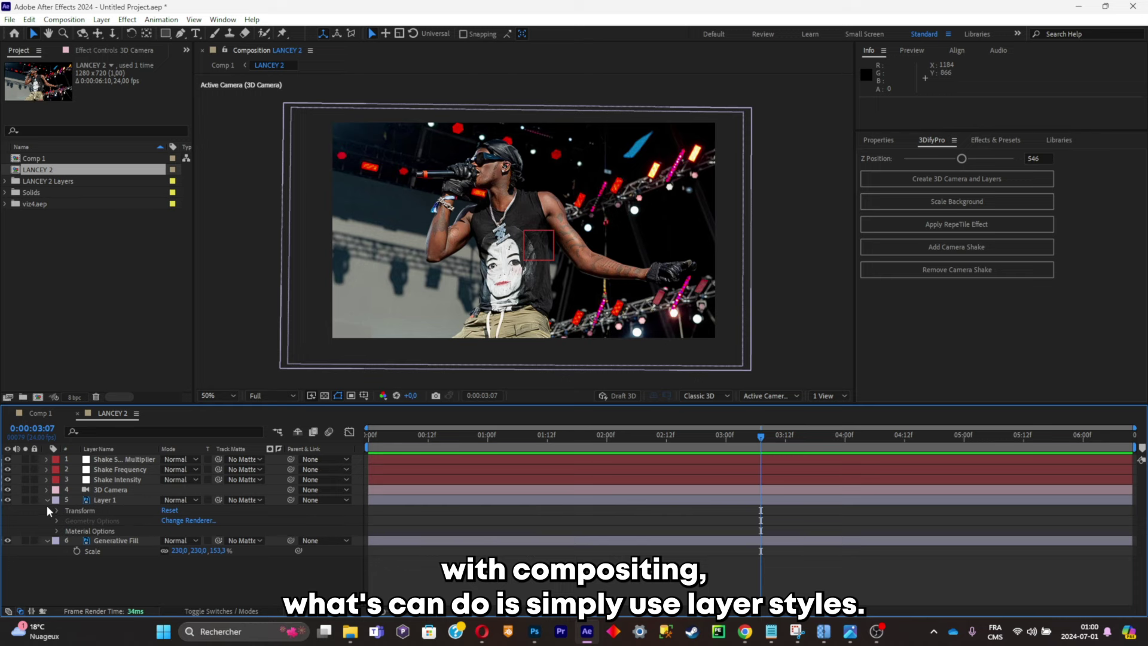
click(47, 500)
click(46, 510)
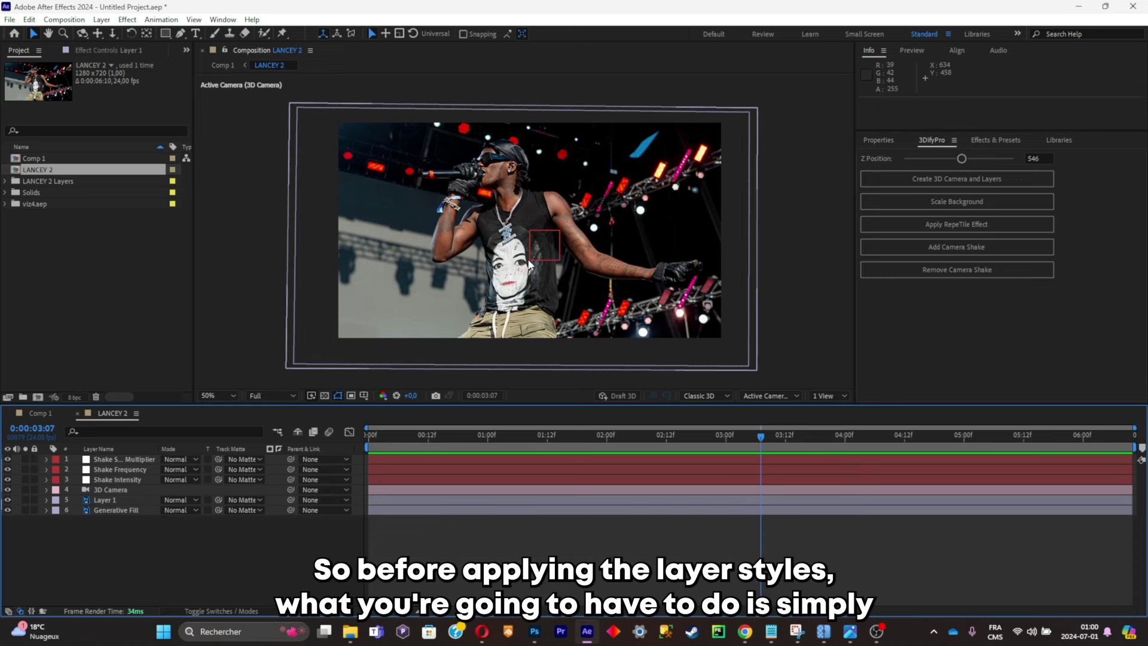
Step: Make sure the LANCEY 2 composition's 3D renderer is Classic 3D in the composition settings
click(54, 19)
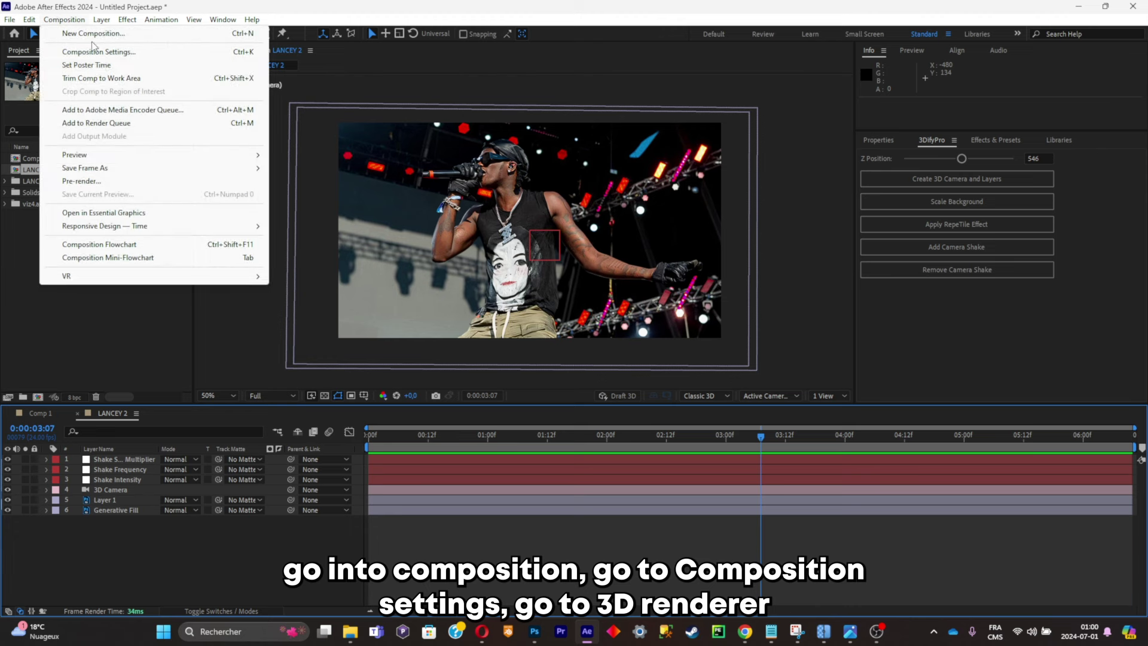
click(113, 52)
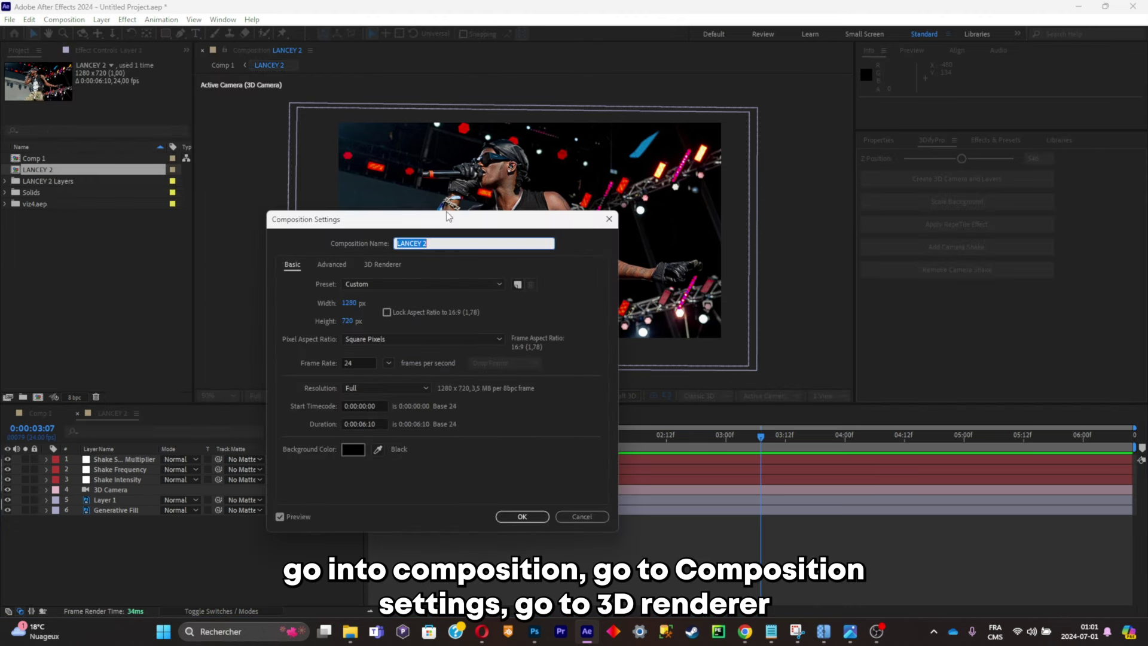
click(370, 264)
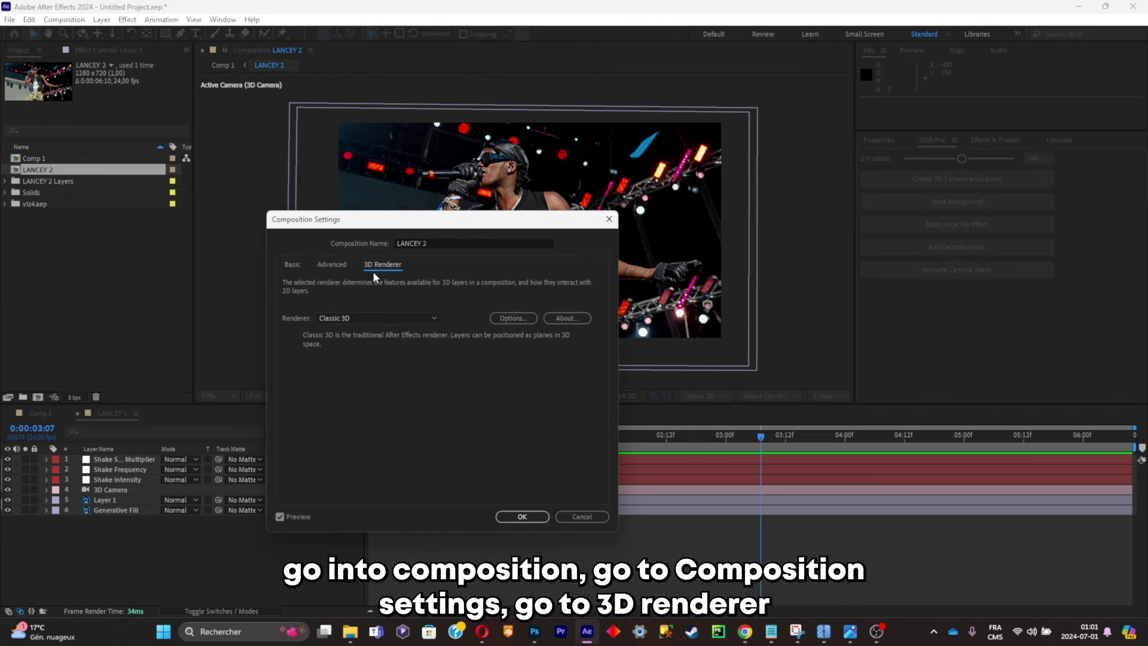
click(381, 321)
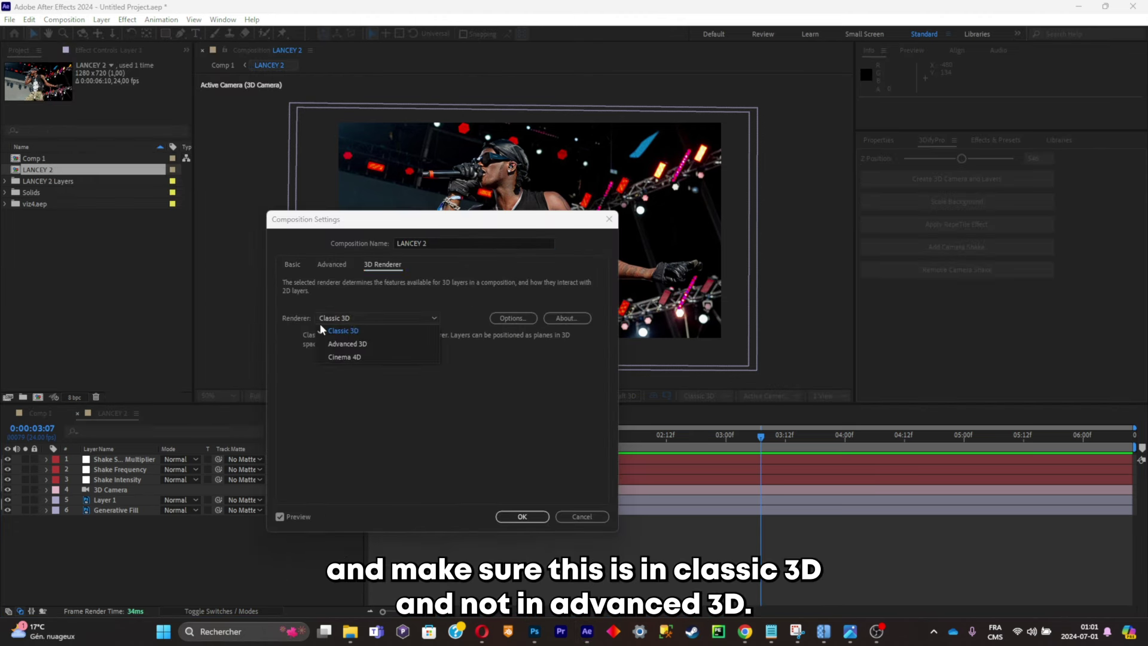
click(356, 318)
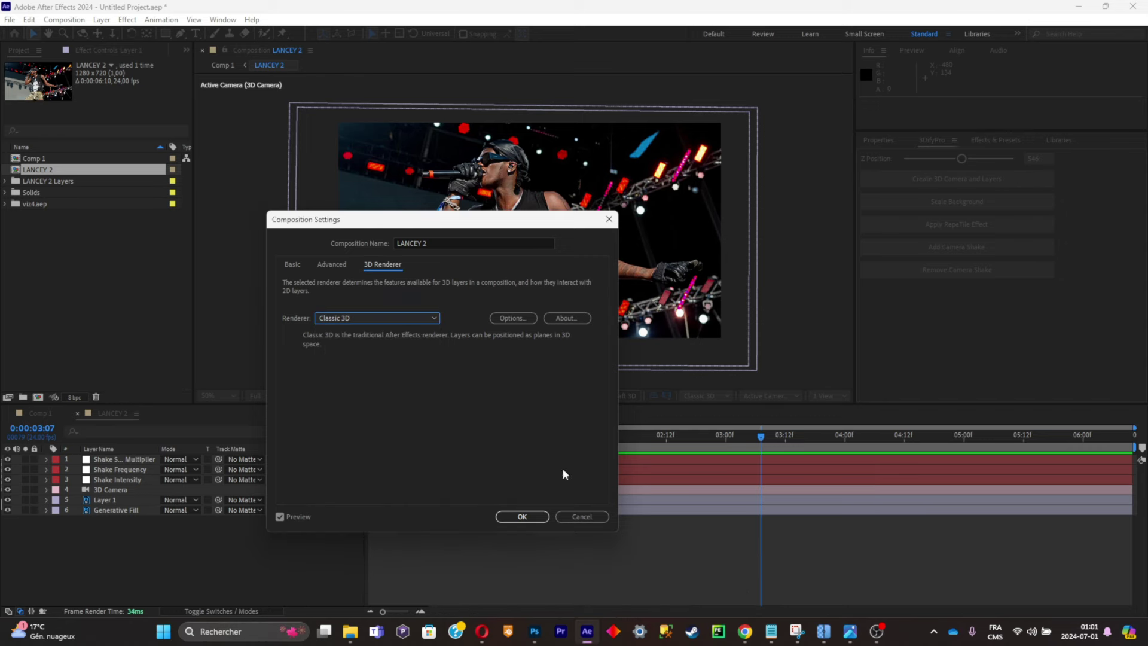
click(522, 517)
click(561, 263)
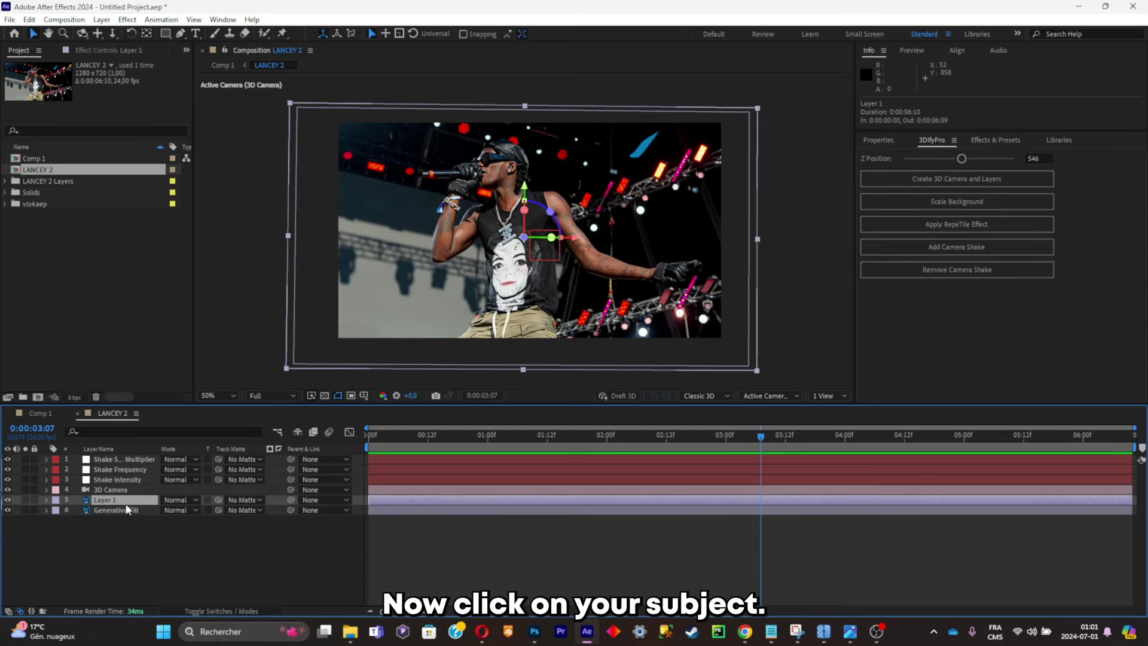
Step: Add a Bevel and Emboss layer style to Layer 1, the cut-out singer
right_click(127, 502)
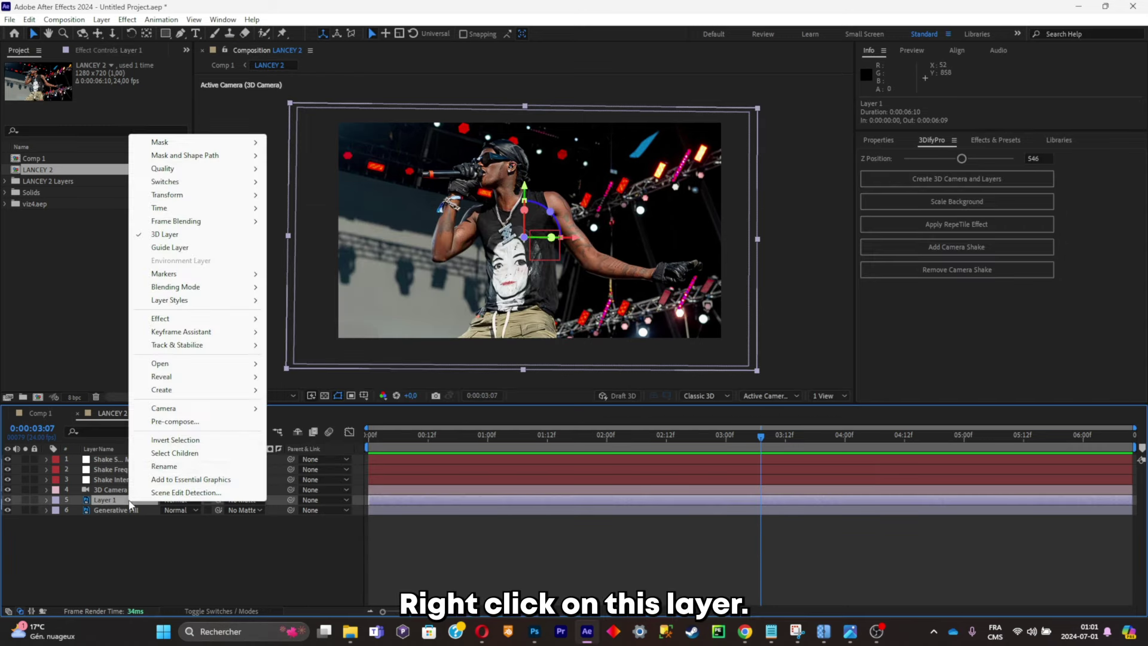
mouse_move(206, 305)
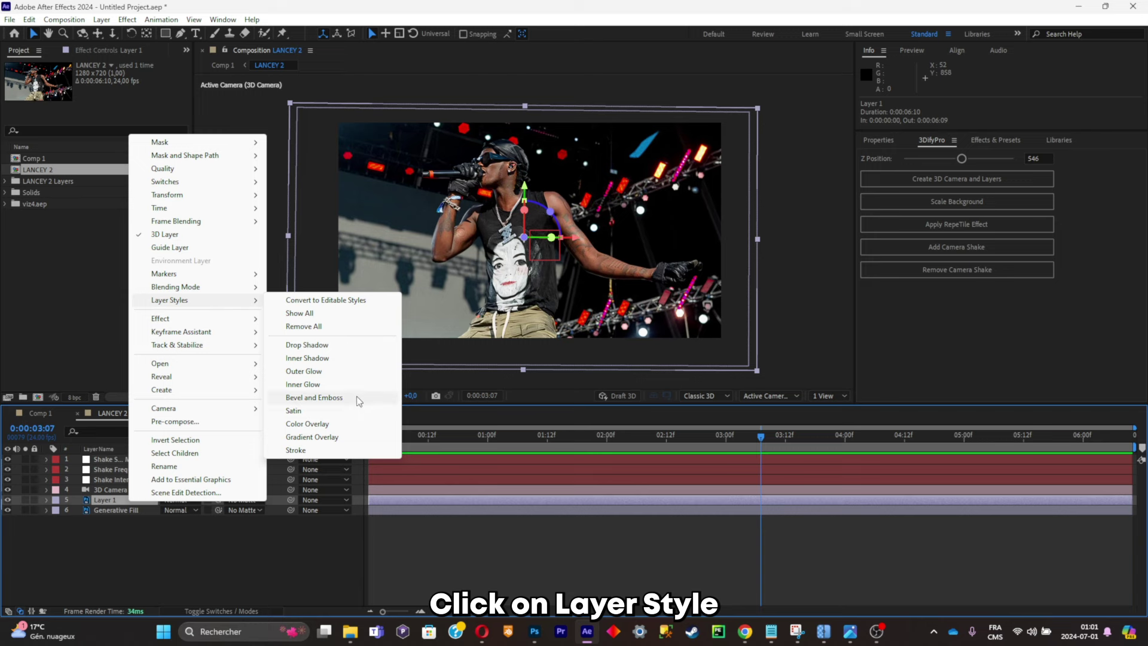
click(326, 398)
scroll(393, 217, up, 2)
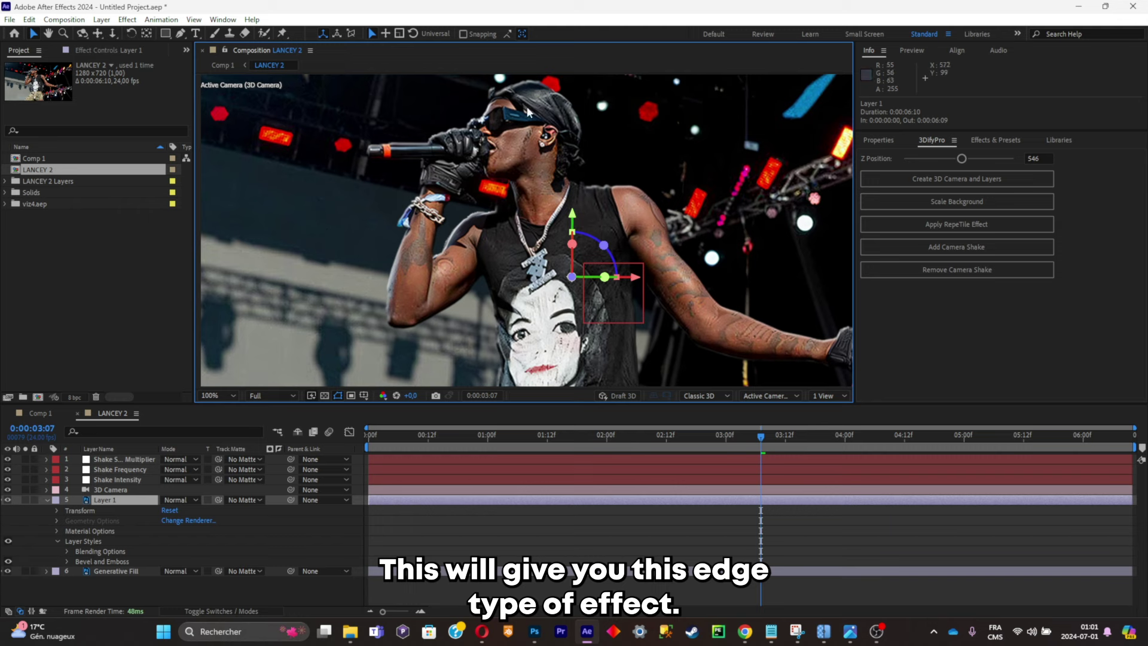
Step: Set the Bevel and Emboss angle to 132° and its size to 8 on Layer 1
click(66, 562)
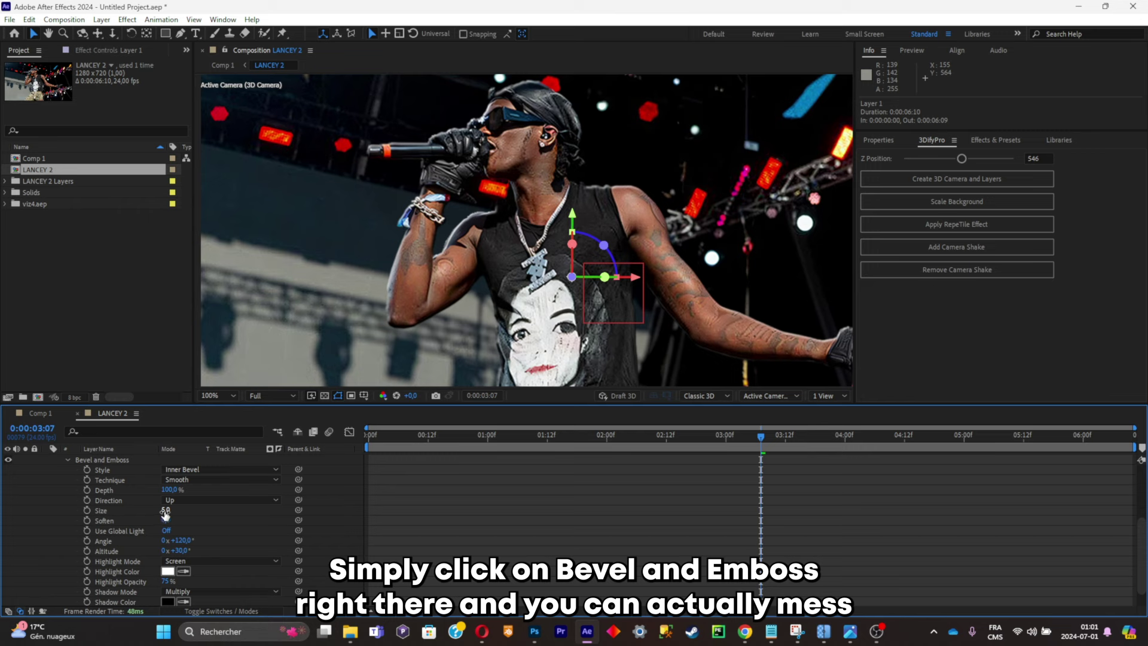
drag(164, 511, 165, 510)
drag(167, 510, 168, 511)
drag(180, 540, 157, 520)
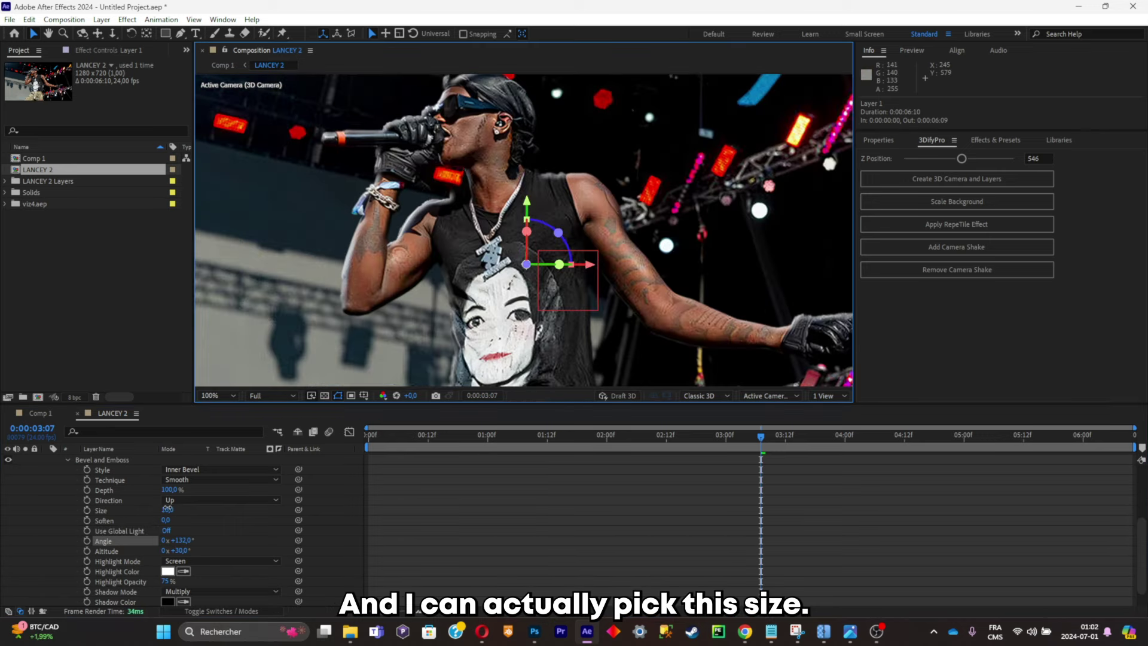
drag(165, 510, 163, 509)
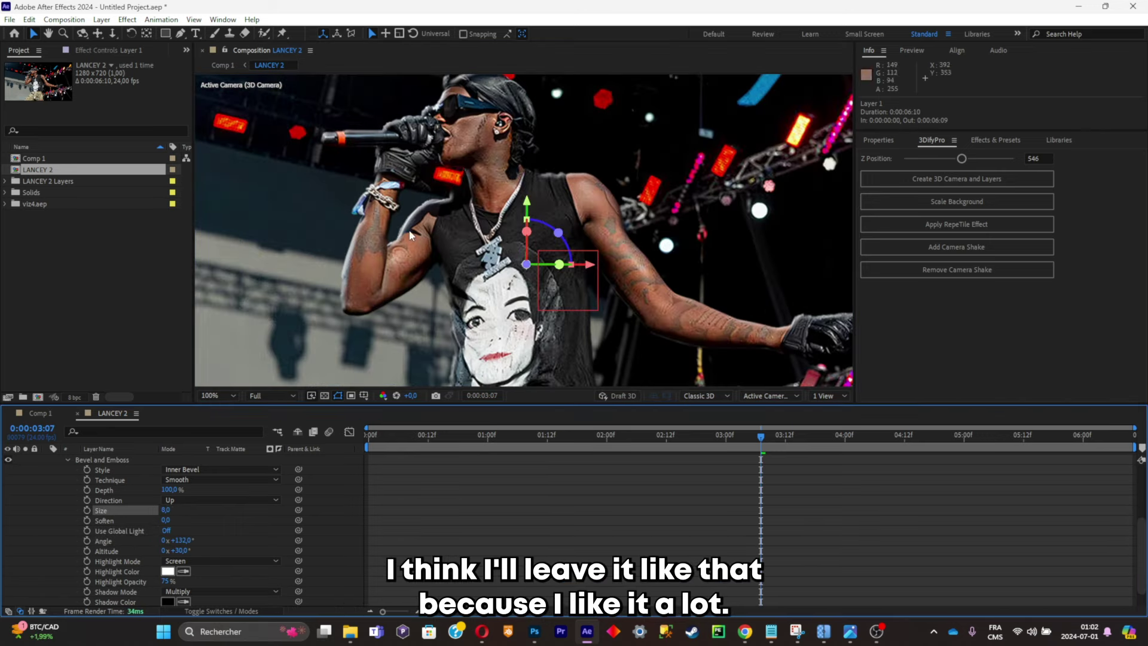
scroll(545, 124, down, 1)
mouse_move(486, 188)
mouse_down()
mouse_move(498, 238)
mouse_move(492, 168)
mouse_up()
scroll(475, 229, up, 1)
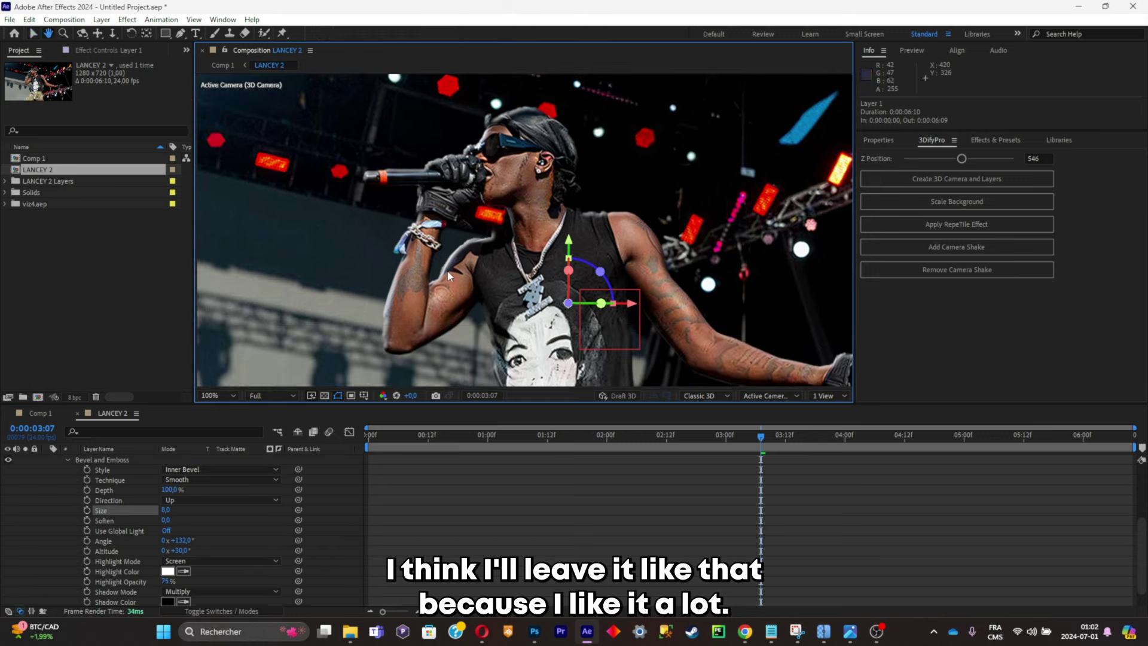
Step: Change the Bevel and Emboss highlight color to red F10E0E and increase the bevel size
click(167, 571)
click(456, 284)
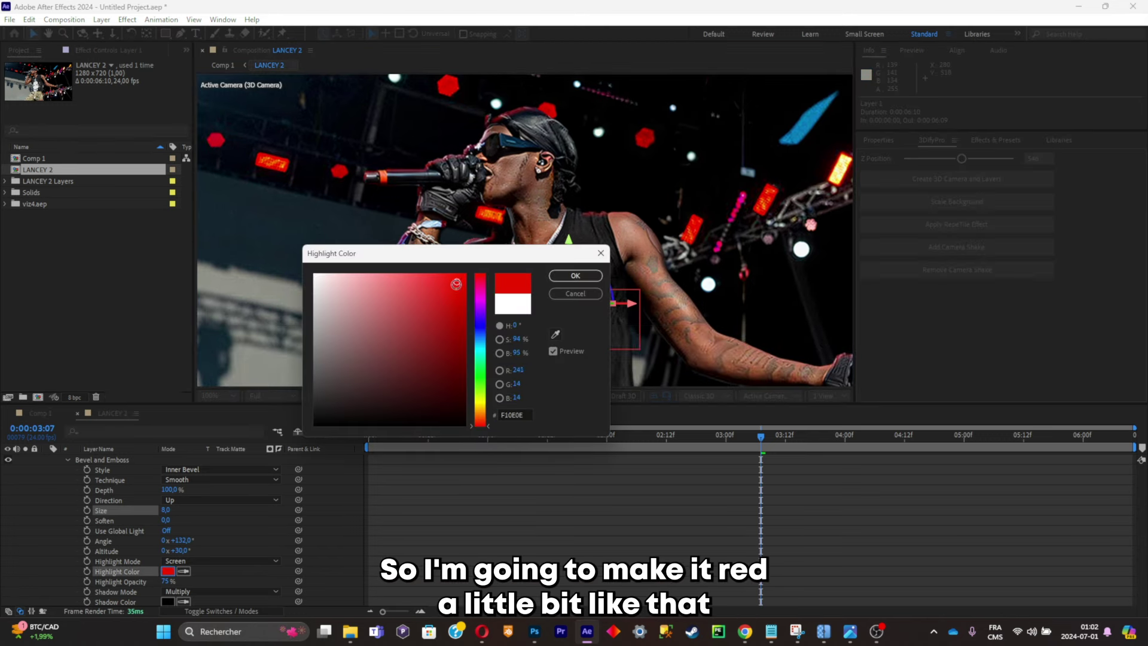
click(575, 275)
scroll(382, 359, down, 2)
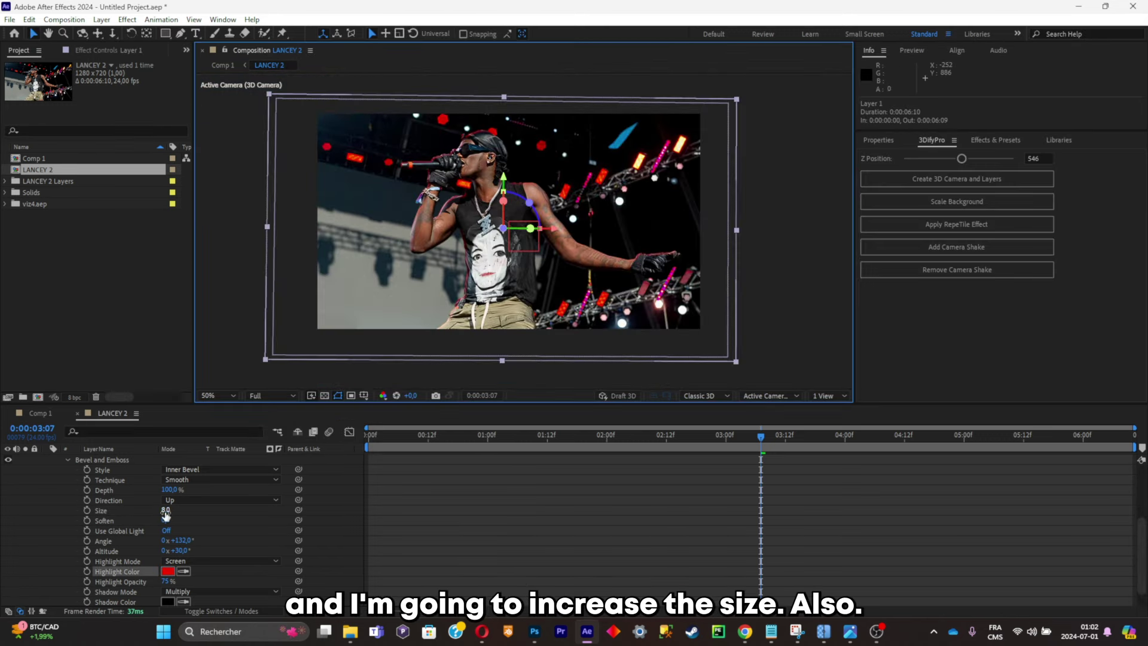
drag(167, 511, 170, 510)
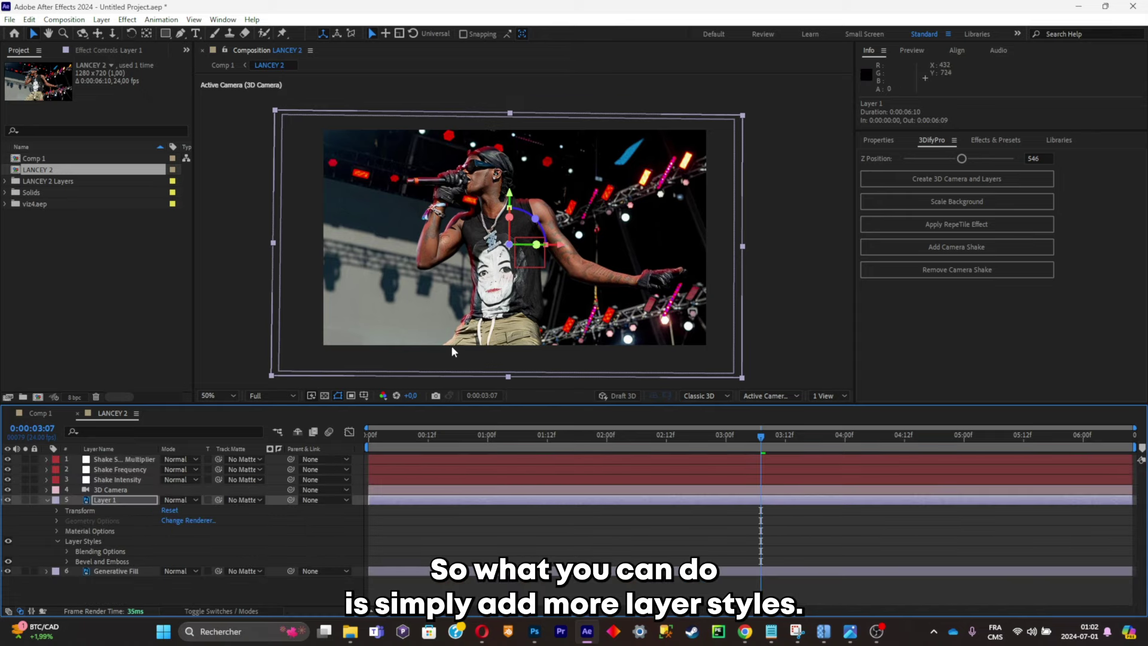
Step: Add a Gradient Overlay layer style to Layer 1 and set its angle to 284° so the black lies at the bottom
right_click(124, 500)
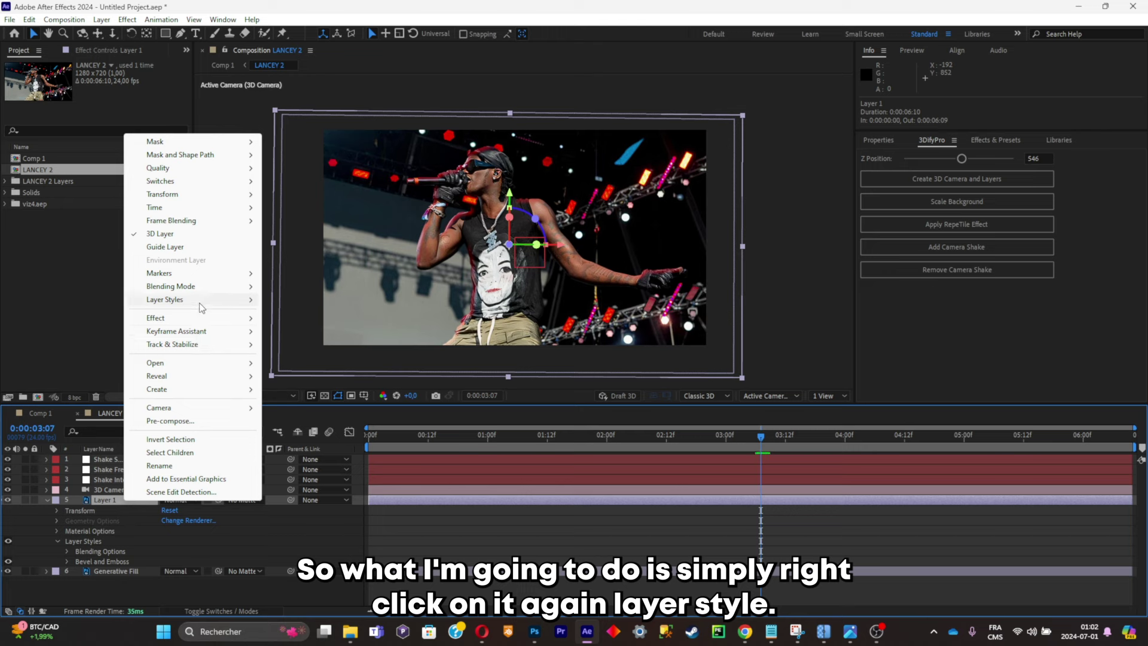
mouse_move(199, 300)
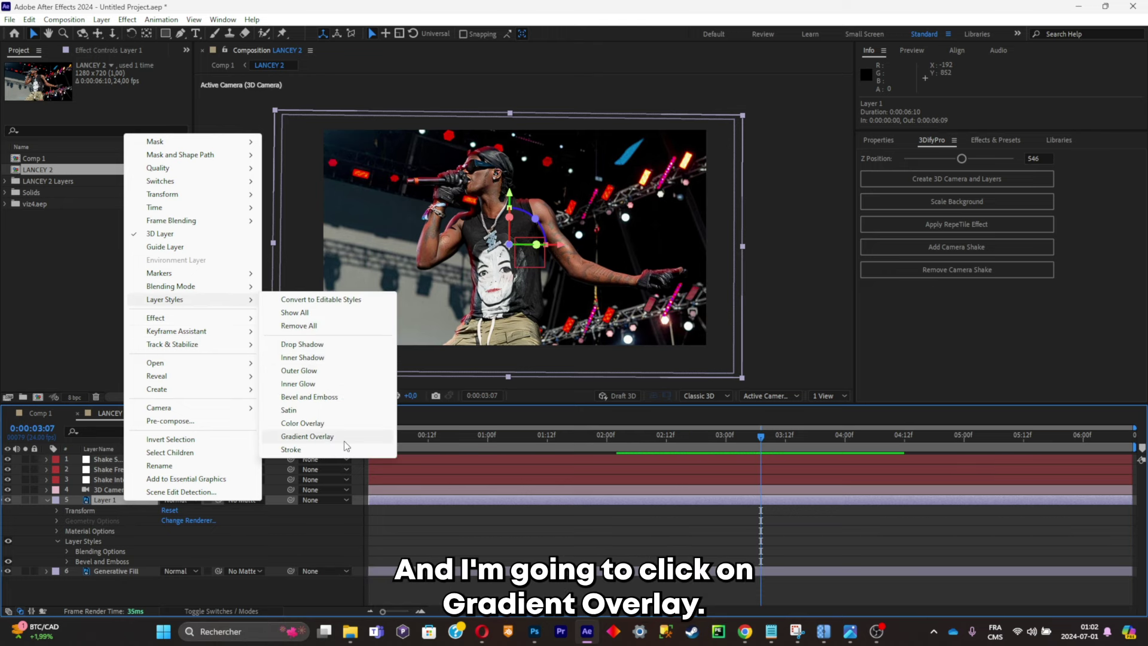
click(308, 437)
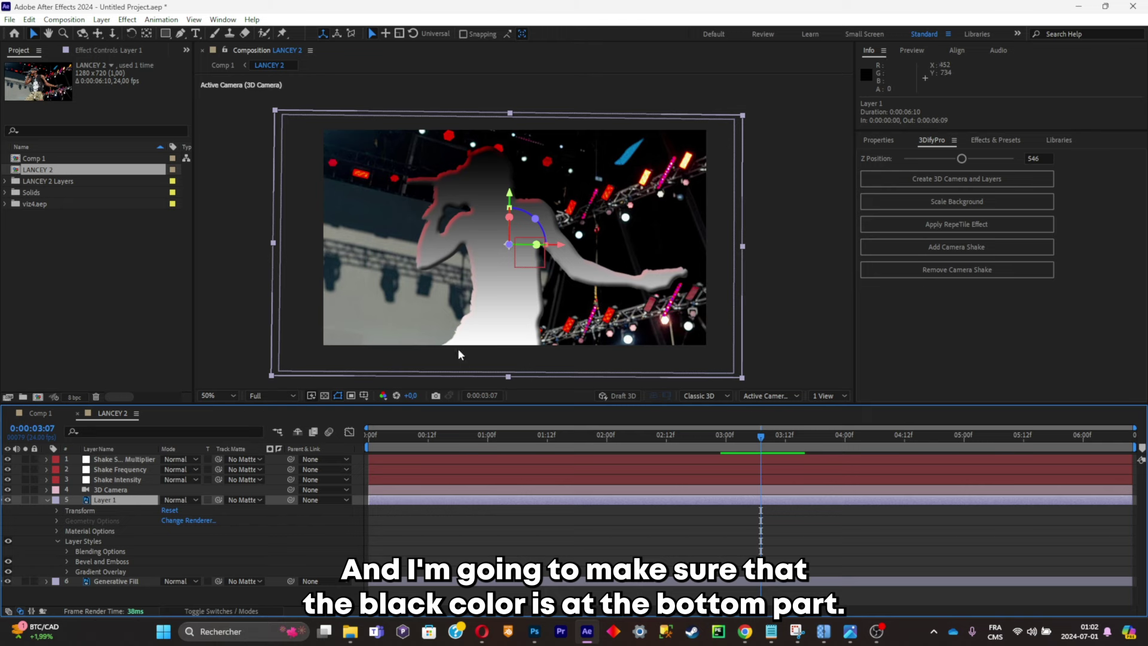
click(68, 572)
drag(183, 539, 274, 522)
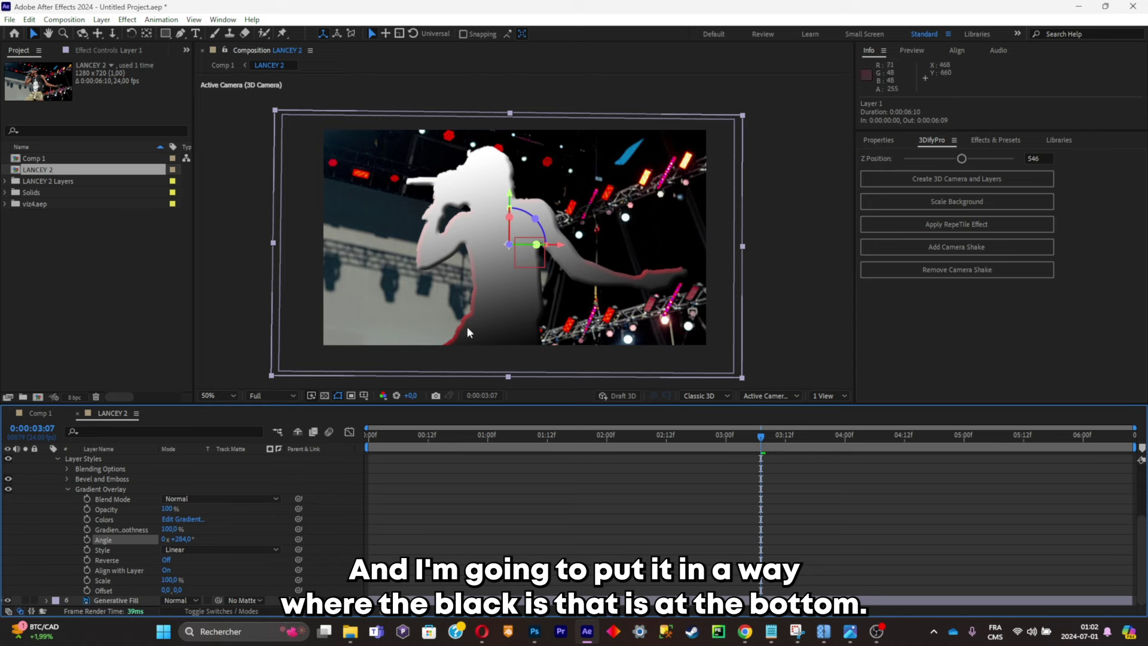
Step: Set the Gradient Overlay blend mode of Layer 1 to Color Burn and check the look on the singer
drag(512, 249, 509, 274)
scroll(514, 230, up, 1)
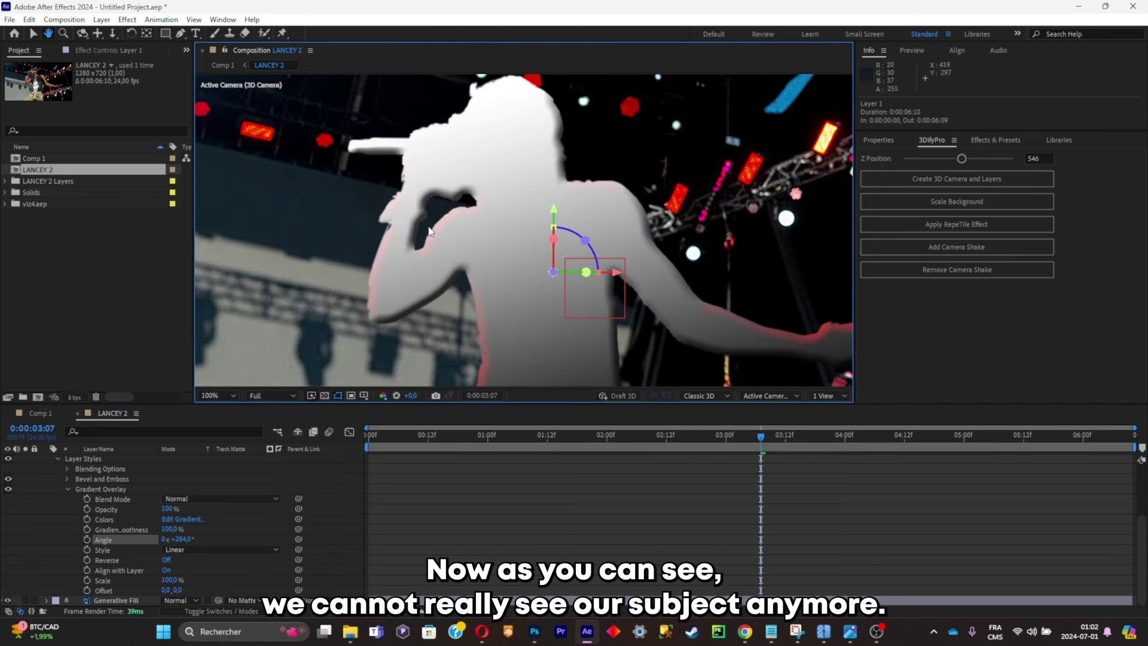
key(v)
click(119, 499)
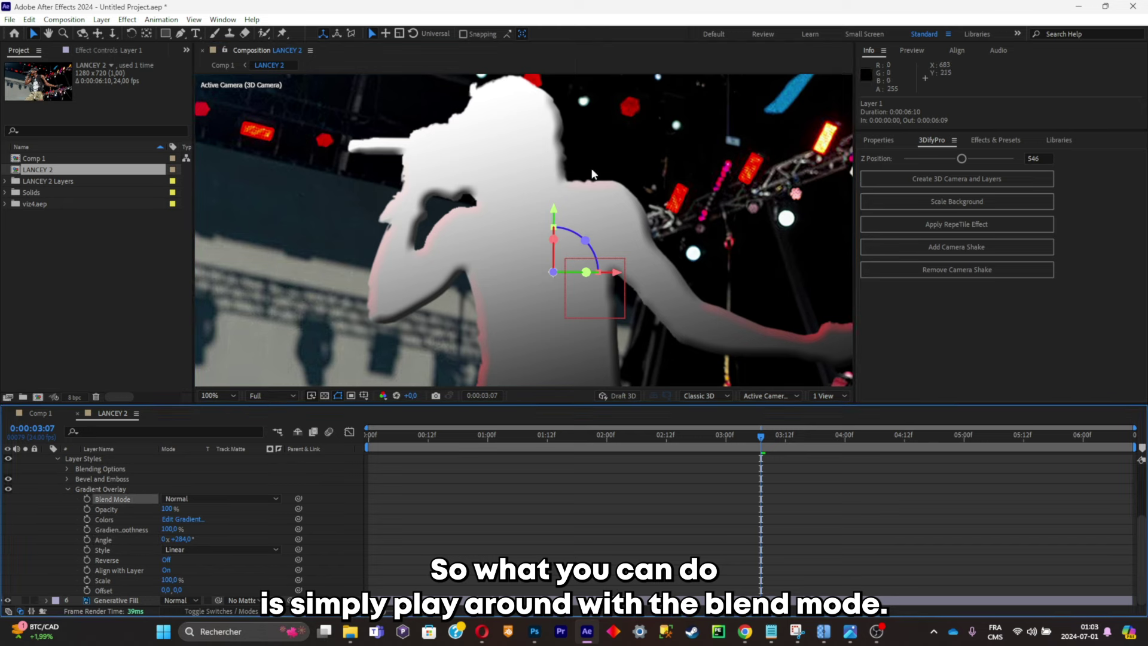
click(177, 502)
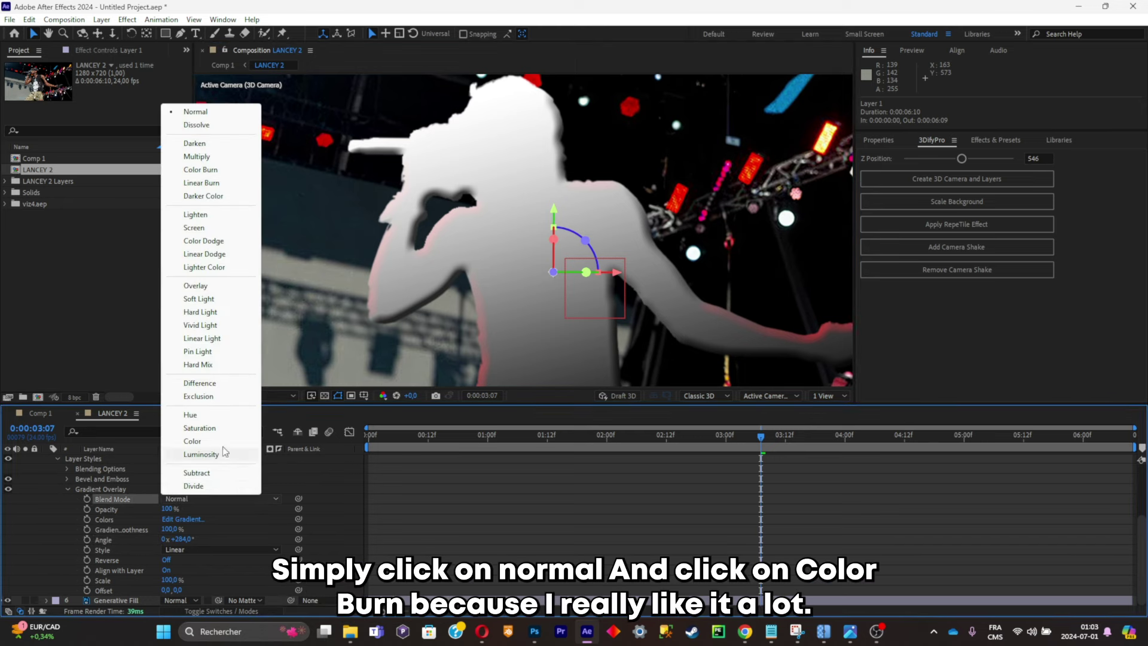
click(215, 169)
click(217, 171)
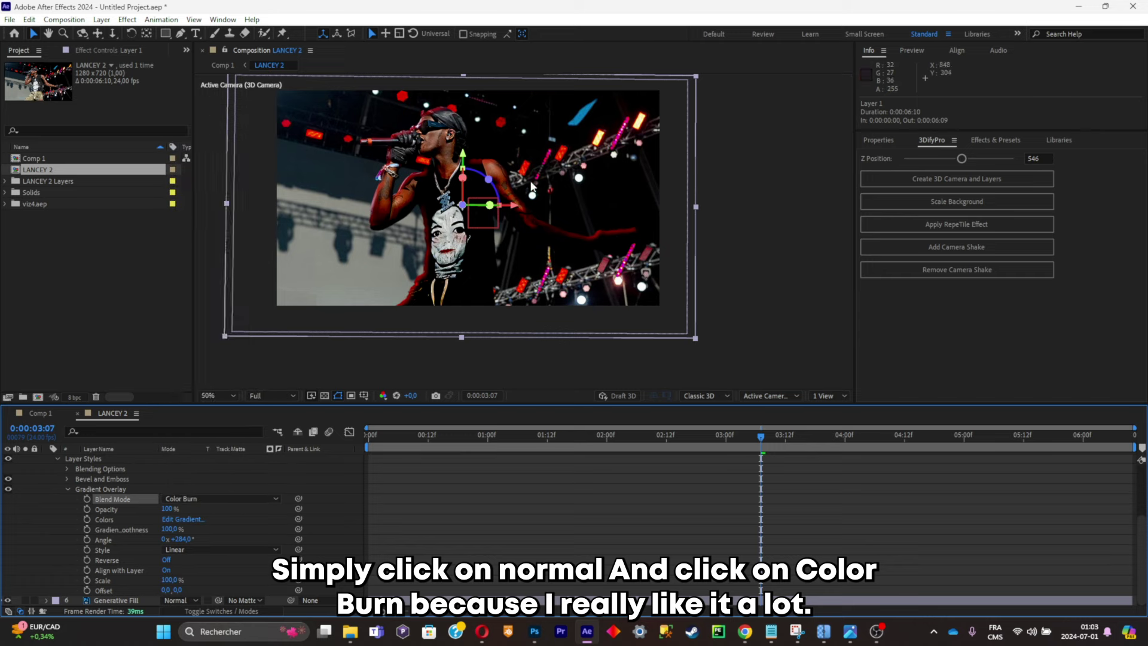
scroll(464, 192, up, 1)
drag(464, 192, 527, 240)
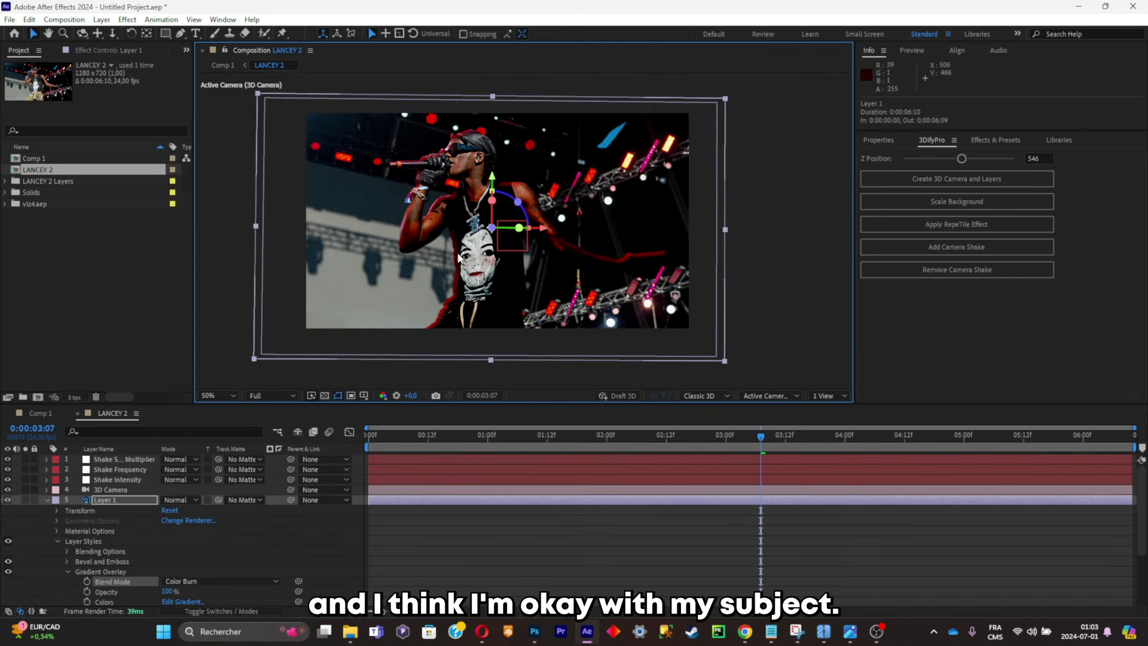
Step: Collapse Layer 1 and add a Gradient Overlay layer style to the Generative Fill background layer
scroll(501, 219, down, 2)
click(47, 500)
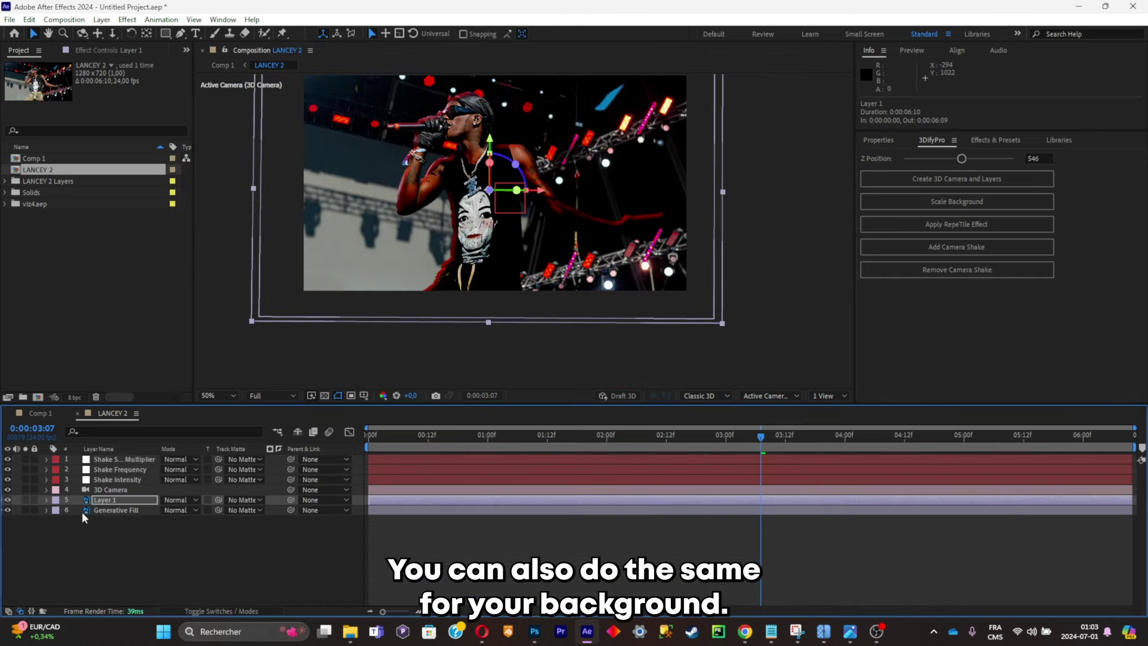
click(124, 510)
scroll(556, 196, up, 1)
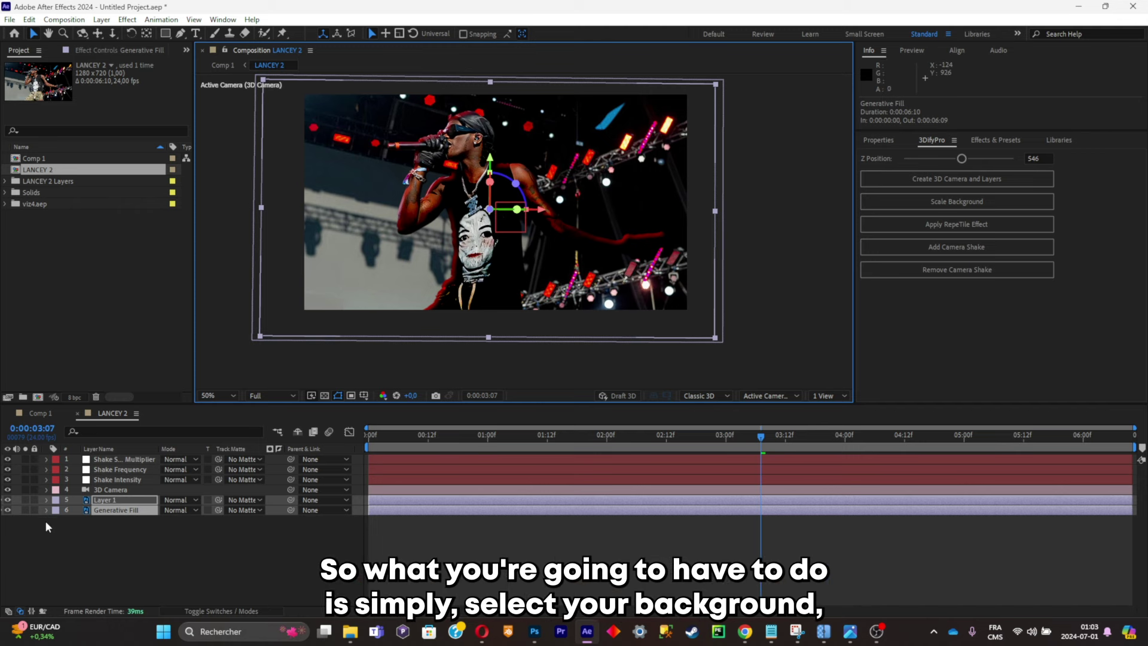
click(134, 512)
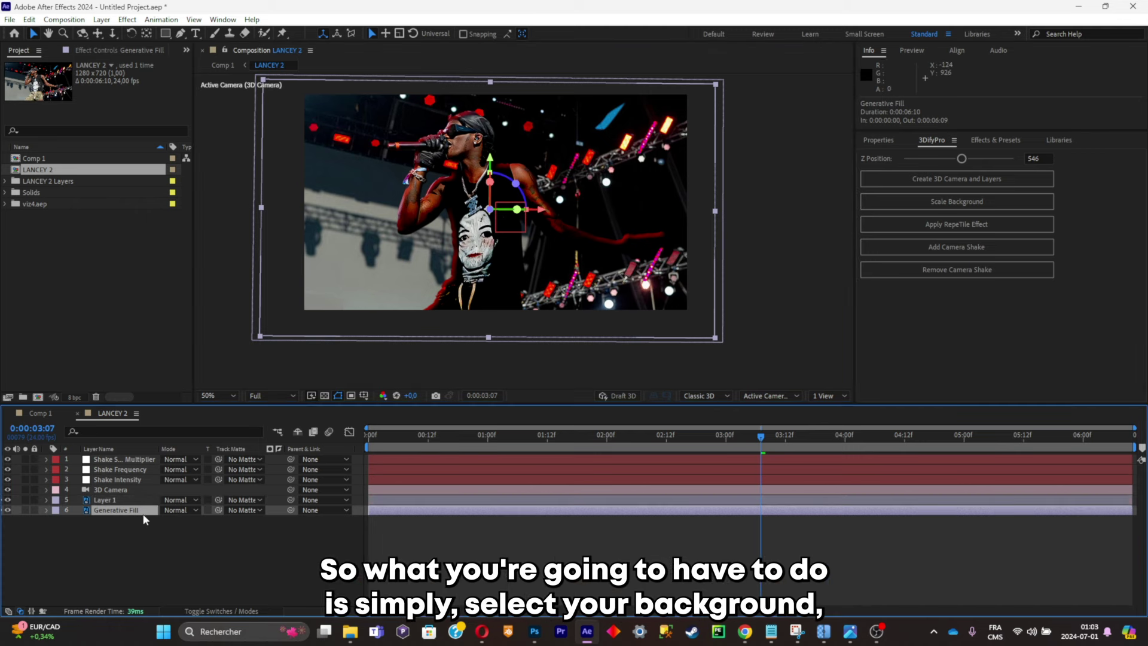
right_click(145, 513)
mouse_move(239, 308)
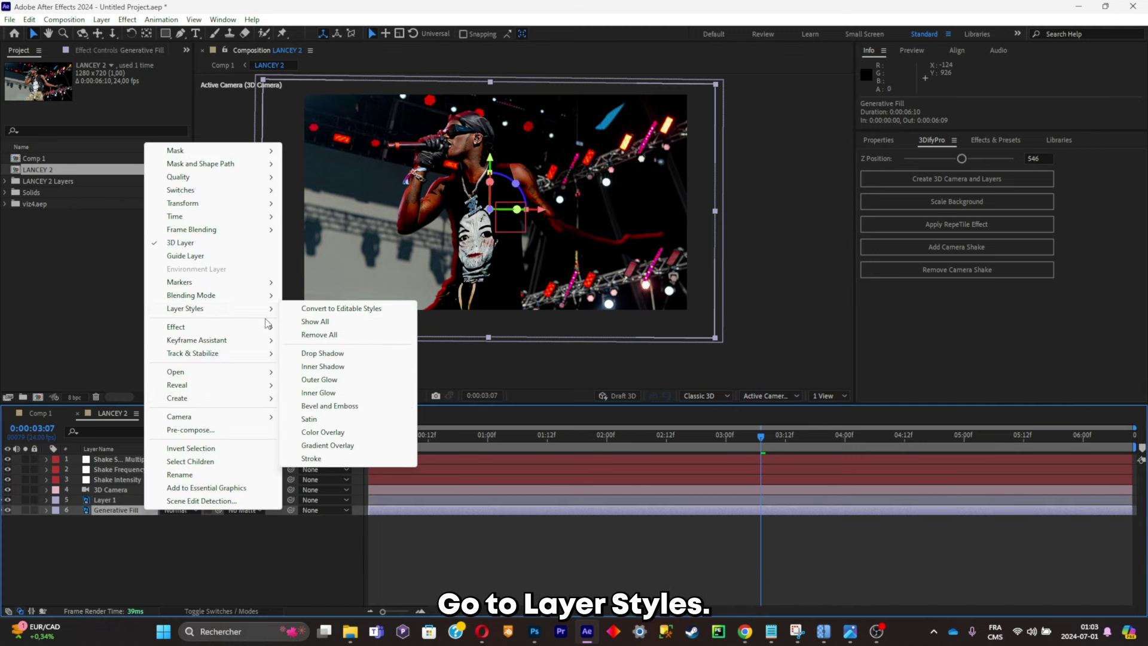
click(350, 446)
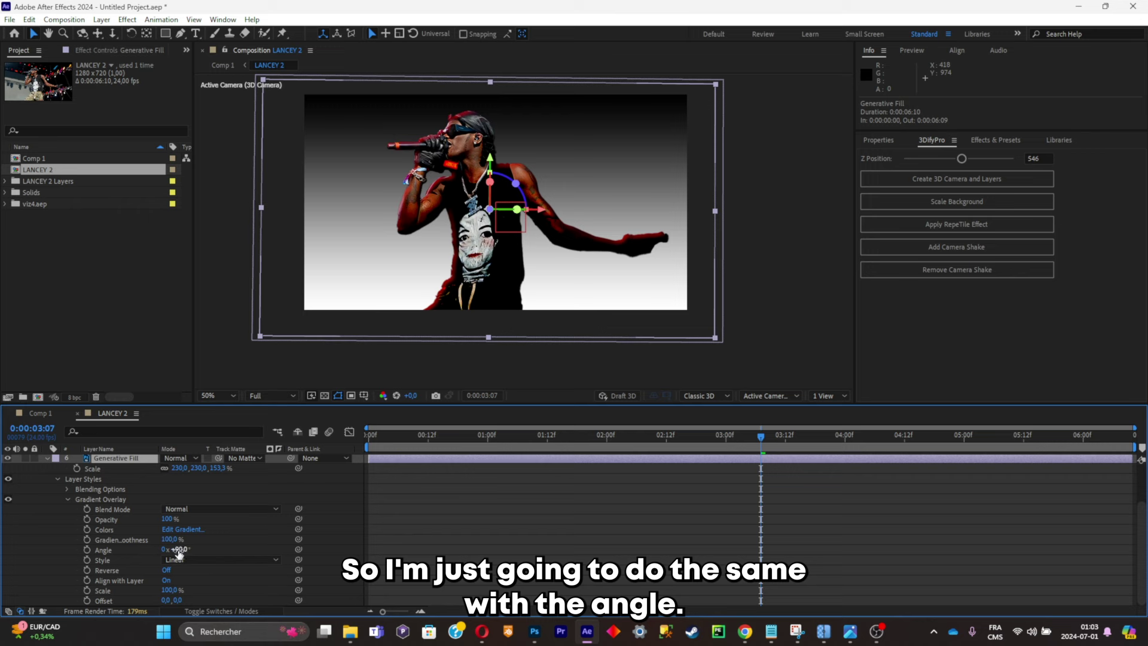
Step: Set the background's Gradient Overlay angle to 281° and its blend mode to Color Burn
drag(177, 549, 282, 542)
click(207, 511)
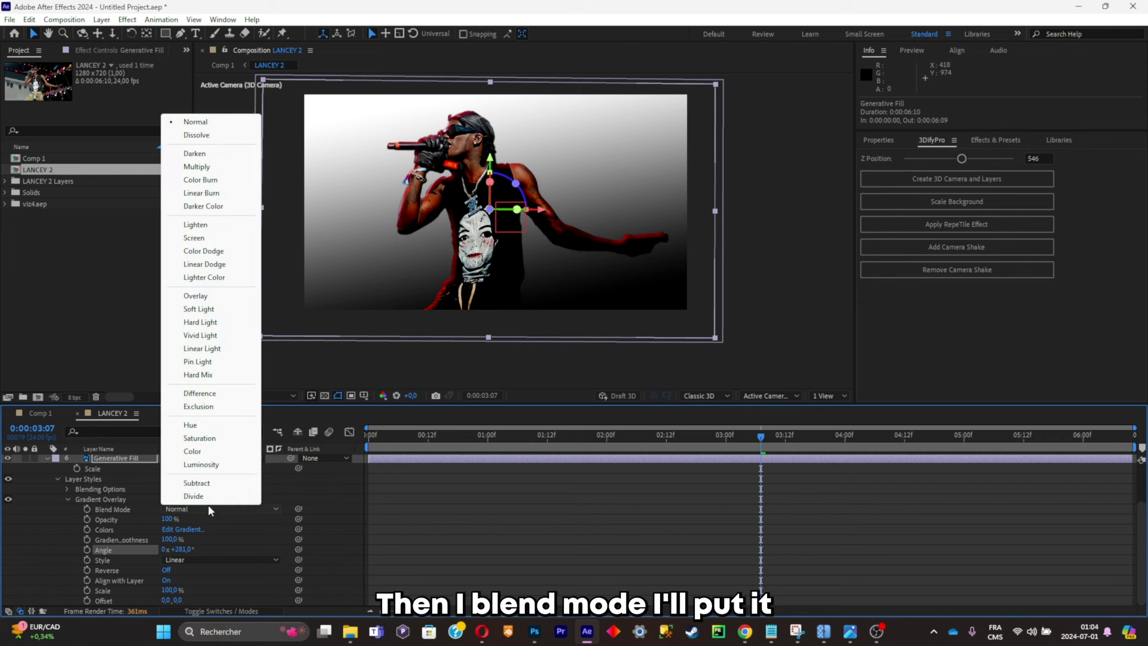
click(217, 186)
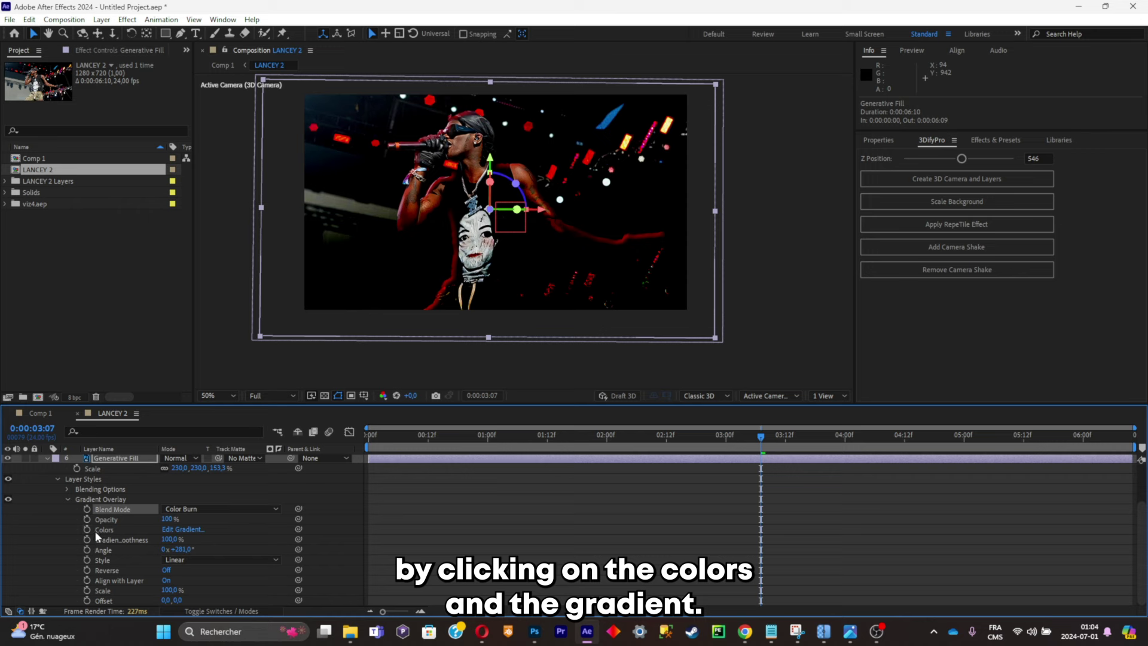
Step: Change the black stop of the background's gradient to purple BB00BD
click(182, 529)
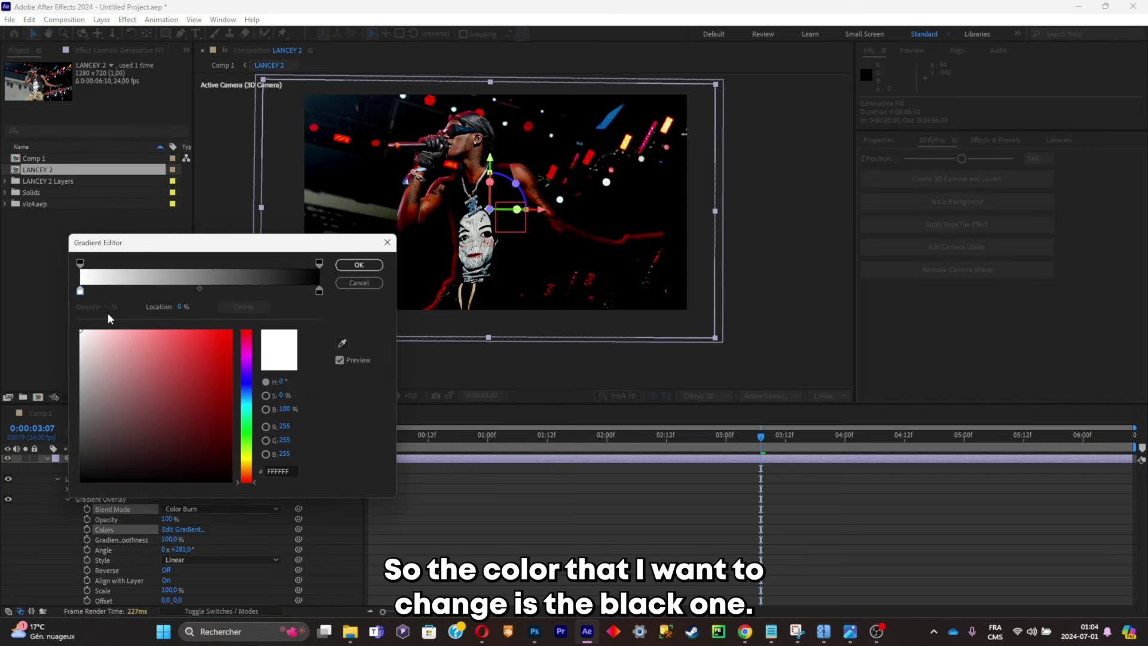
click(319, 291)
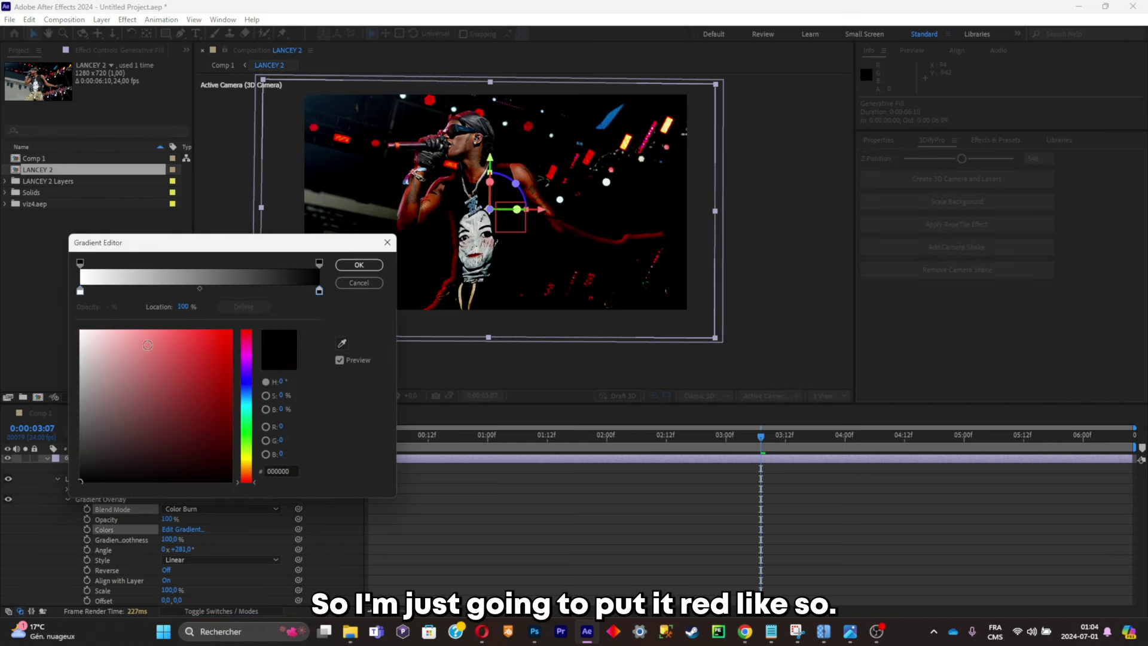
drag(161, 333, 231, 369)
click(245, 356)
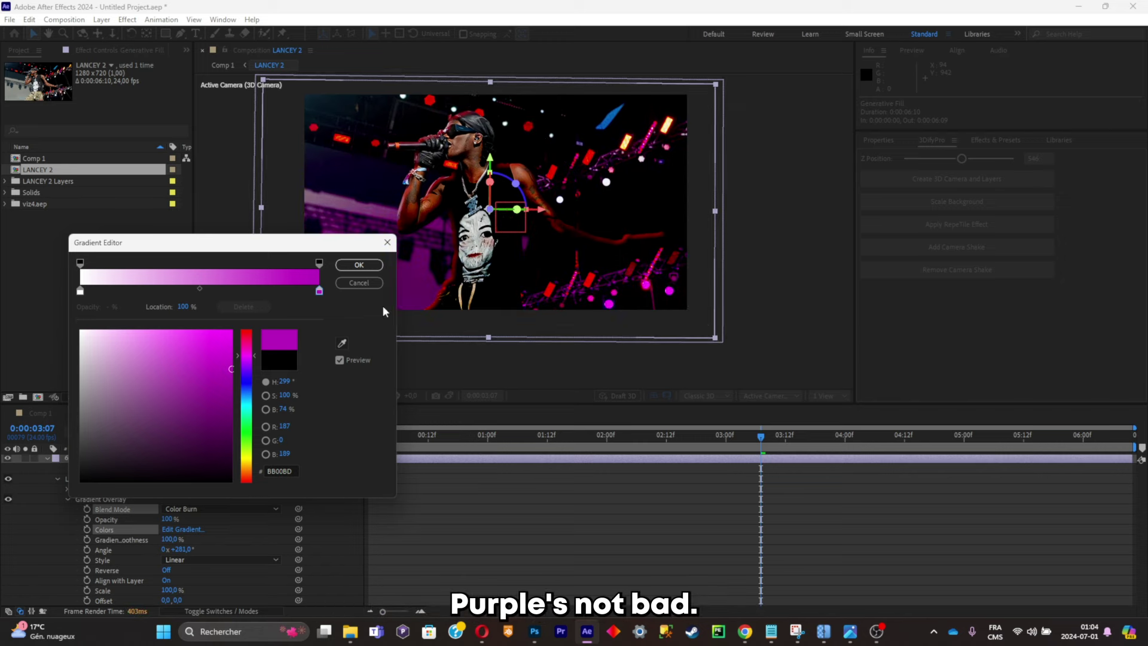
click(359, 265)
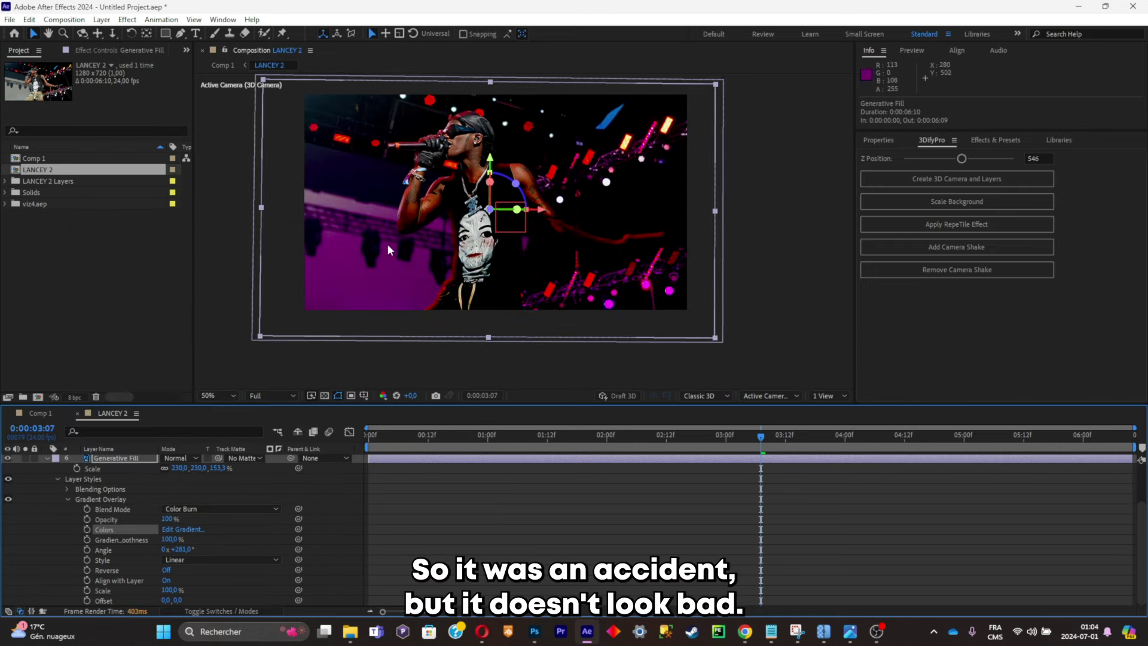
scroll(394, 241, down, 2)
drag(455, 215, 471, 250)
scroll(479, 245, up, 2)
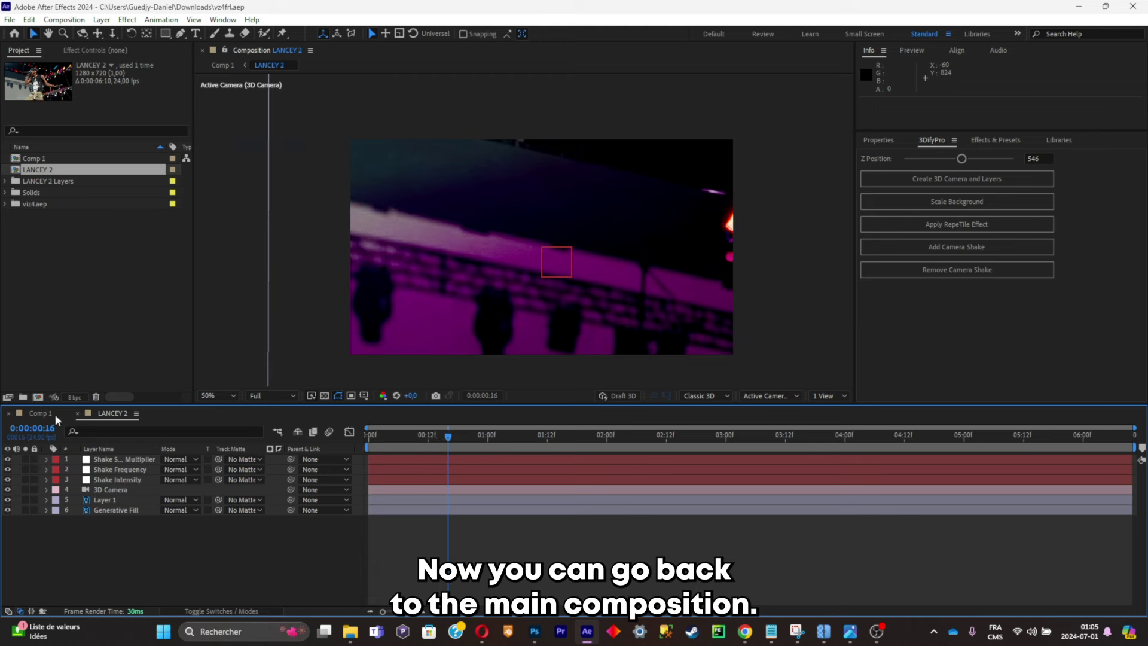
Step: Return to Comp 1 and place the Particles.mp4 overlay from the Autres asset folder above LANCEY 2
click(39, 413)
scroll(586, 251, down, 3)
scroll(577, 227, up, 2)
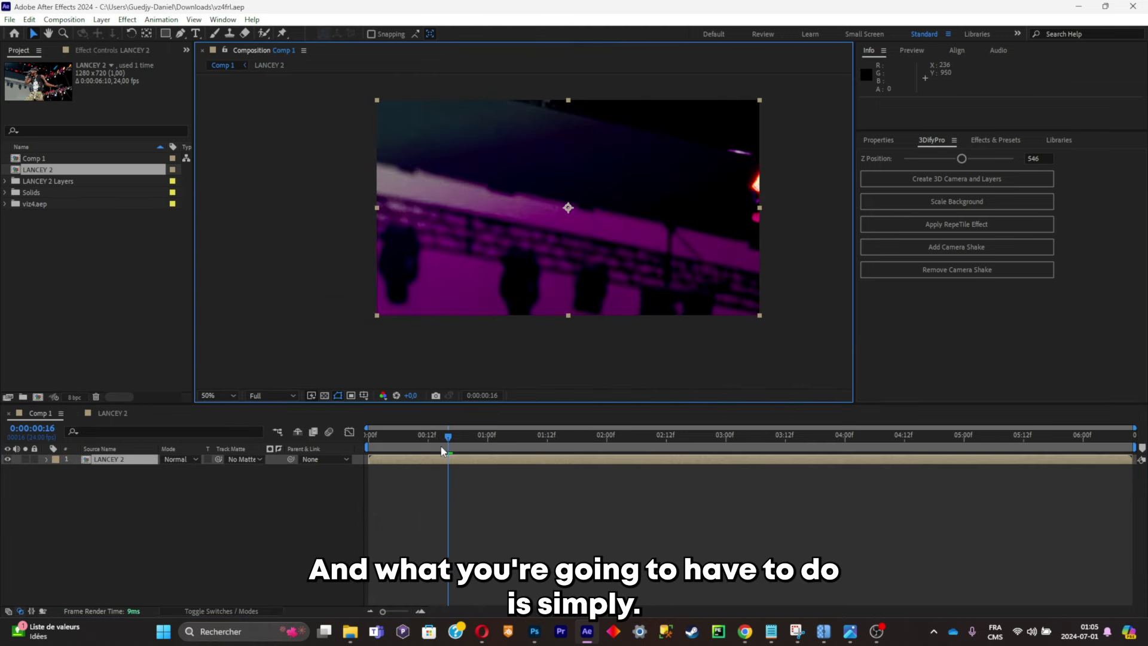
drag(440, 438, 357, 446)
drag(604, 238, 545, 270)
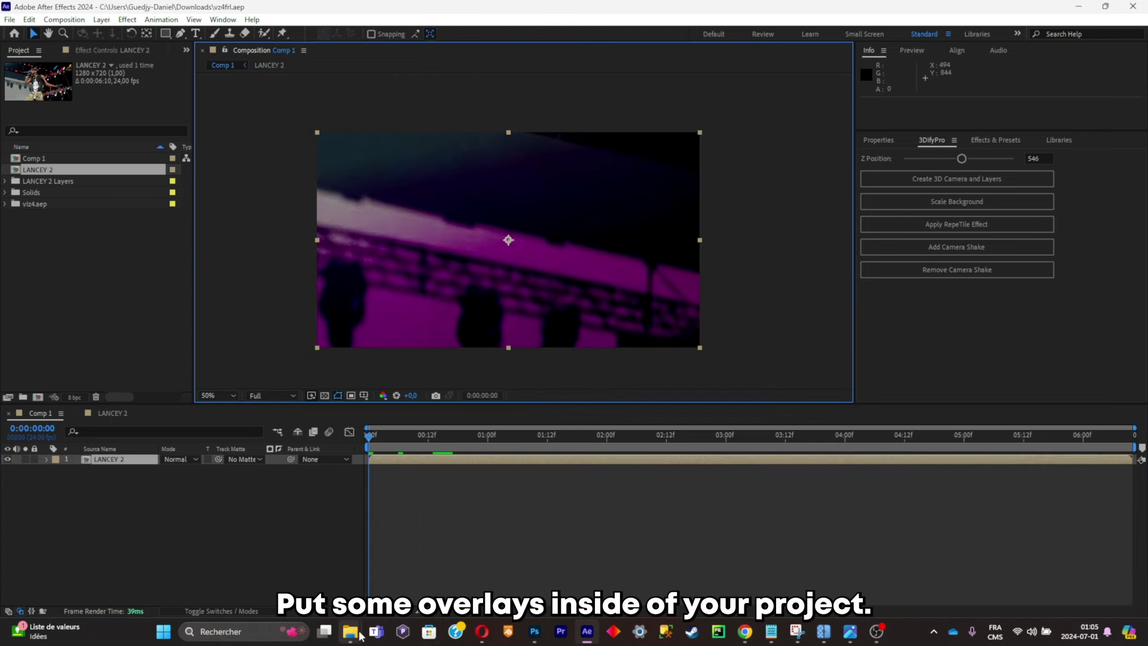
drag(370, 437, 417, 441)
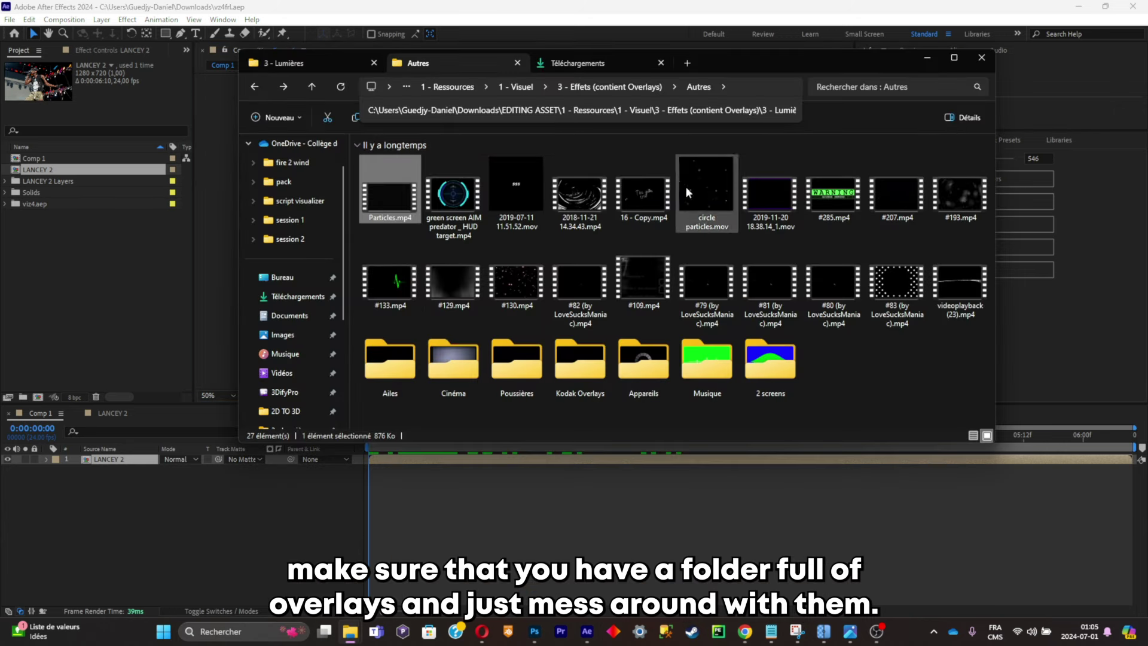
drag(402, 182, 138, 527)
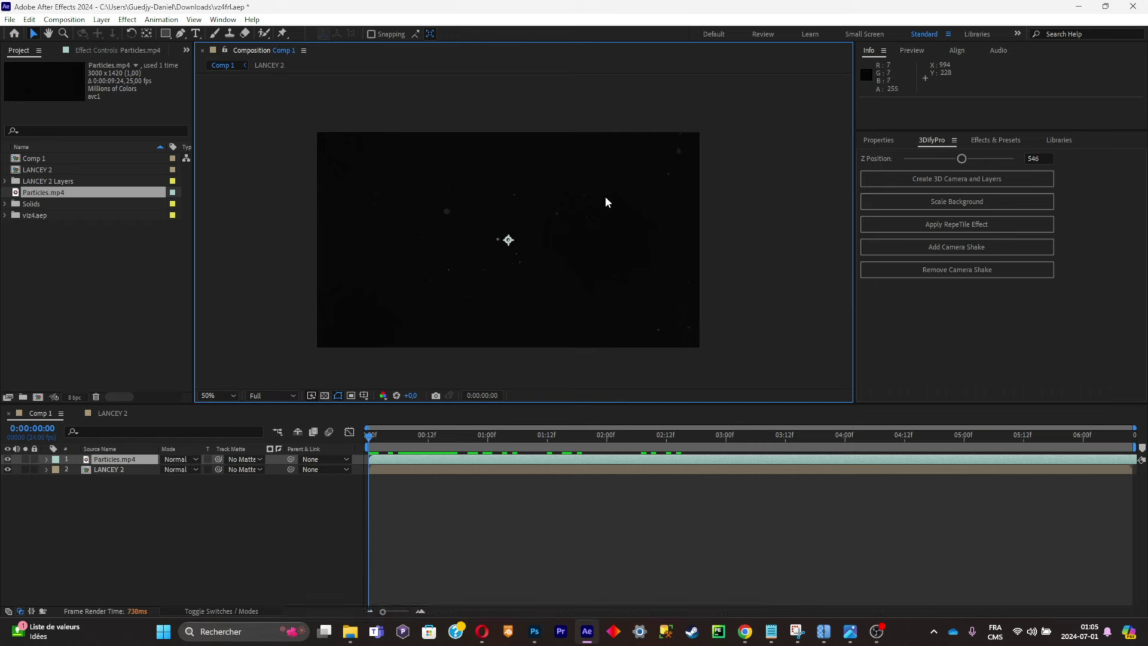
Step: Set the blending mode of the Particles.mp4 layer to Lighten
click(173, 458)
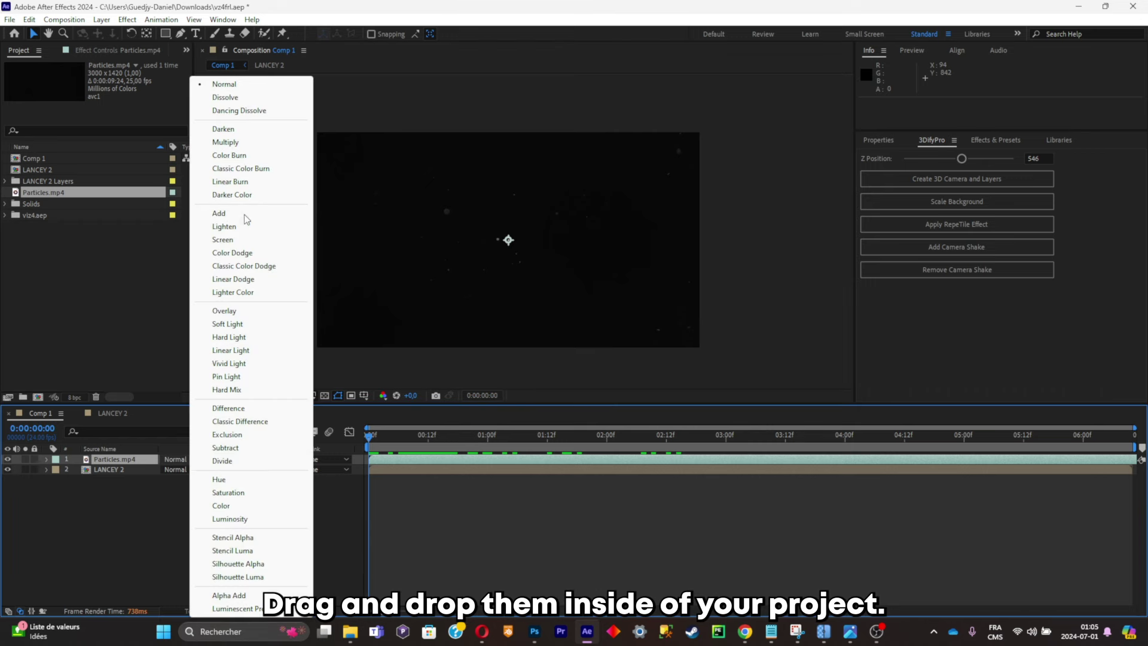
click(135, 546)
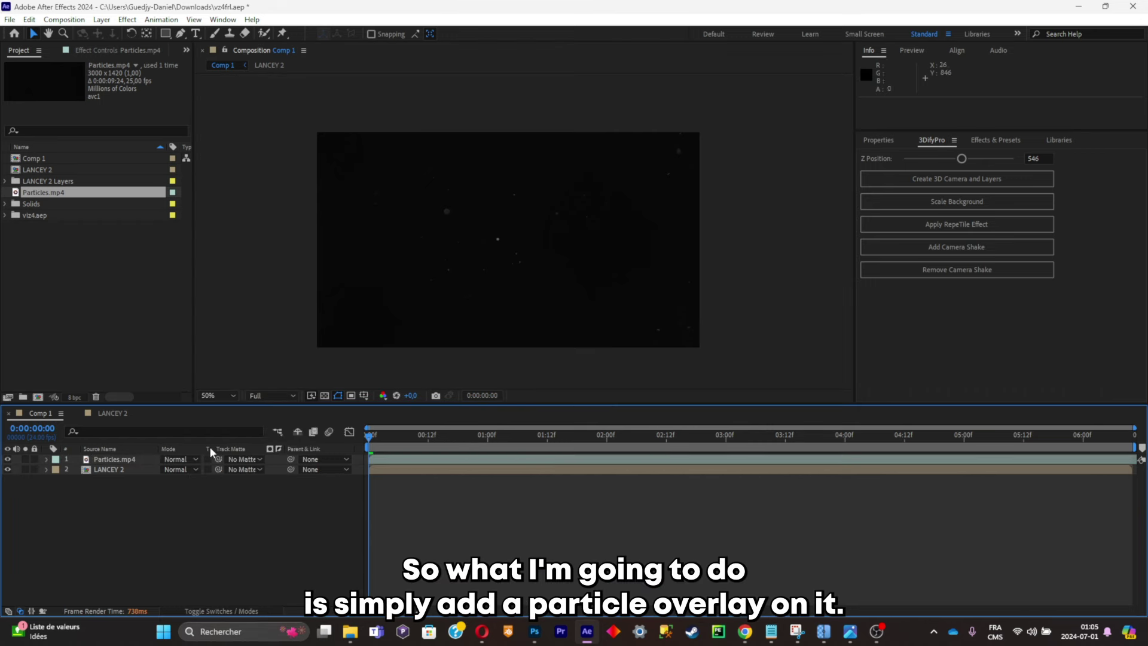
click(189, 461)
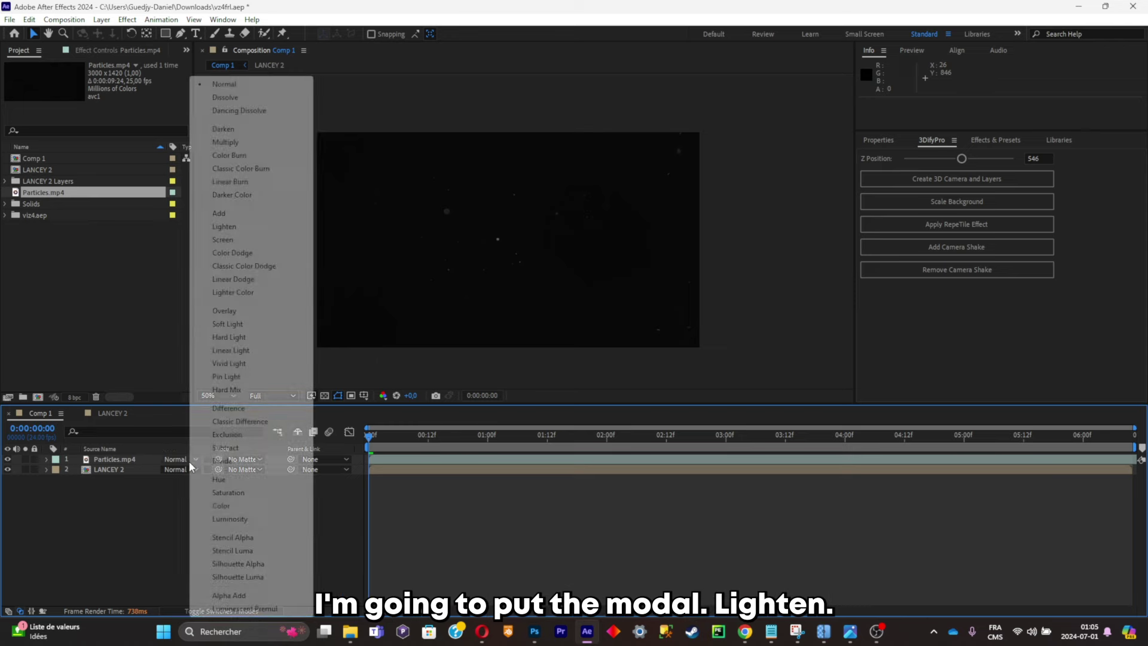
click(224, 226)
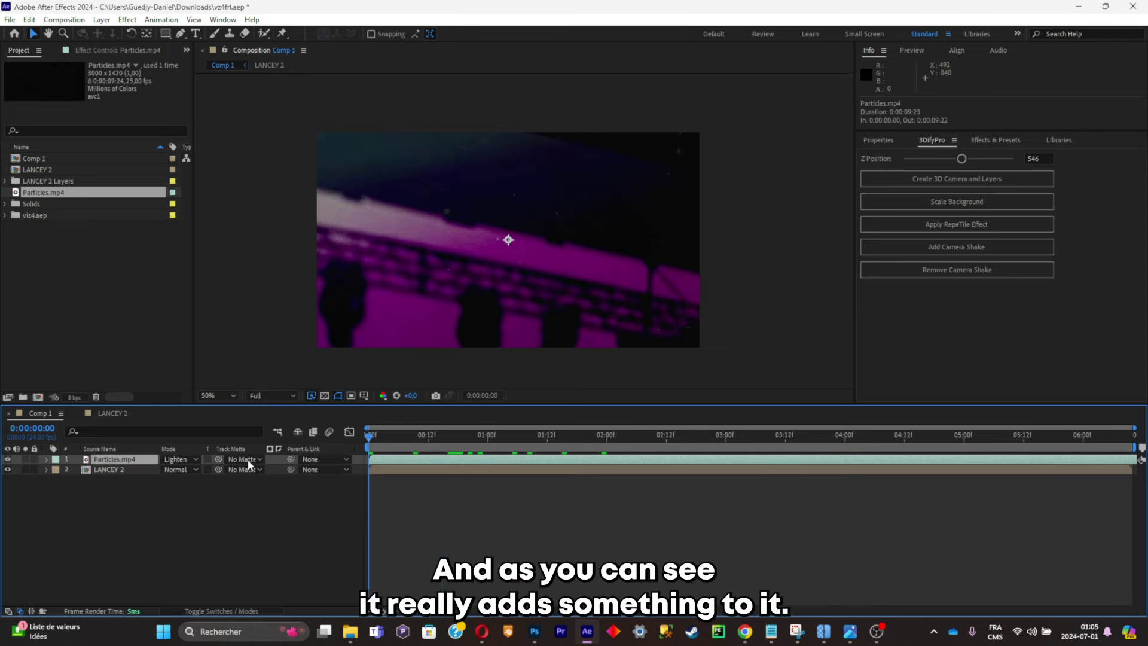
Step: Add the Blue Gleam overlay clip above the particles at 33% scale and set its blending mode to Add
mouse_move(350, 631)
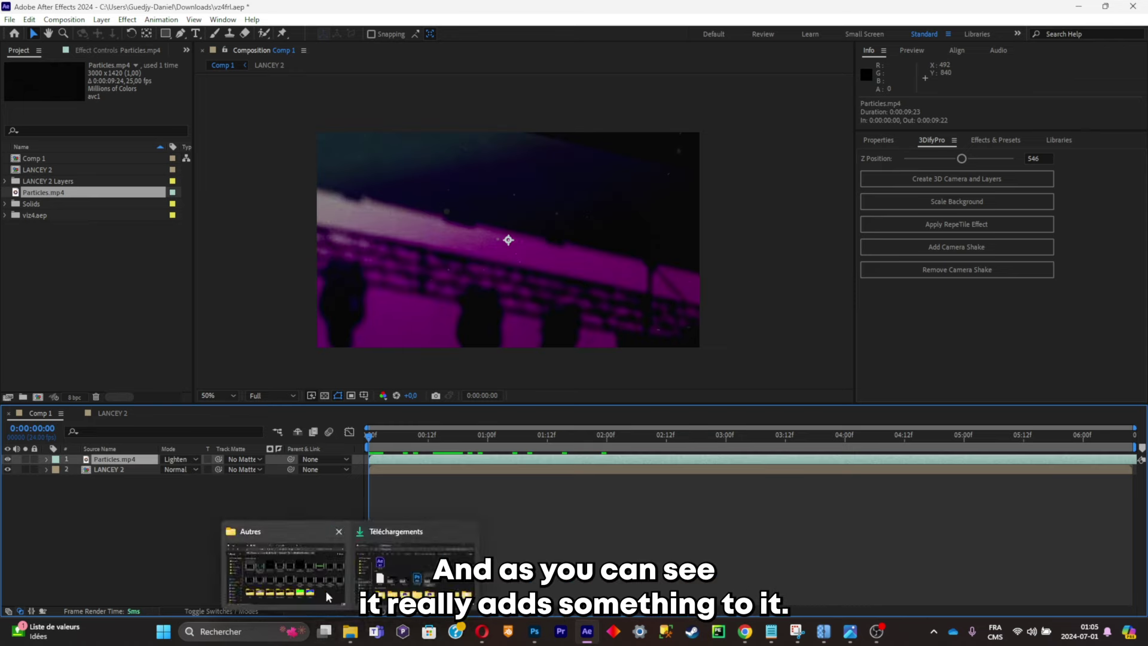
click(325, 590)
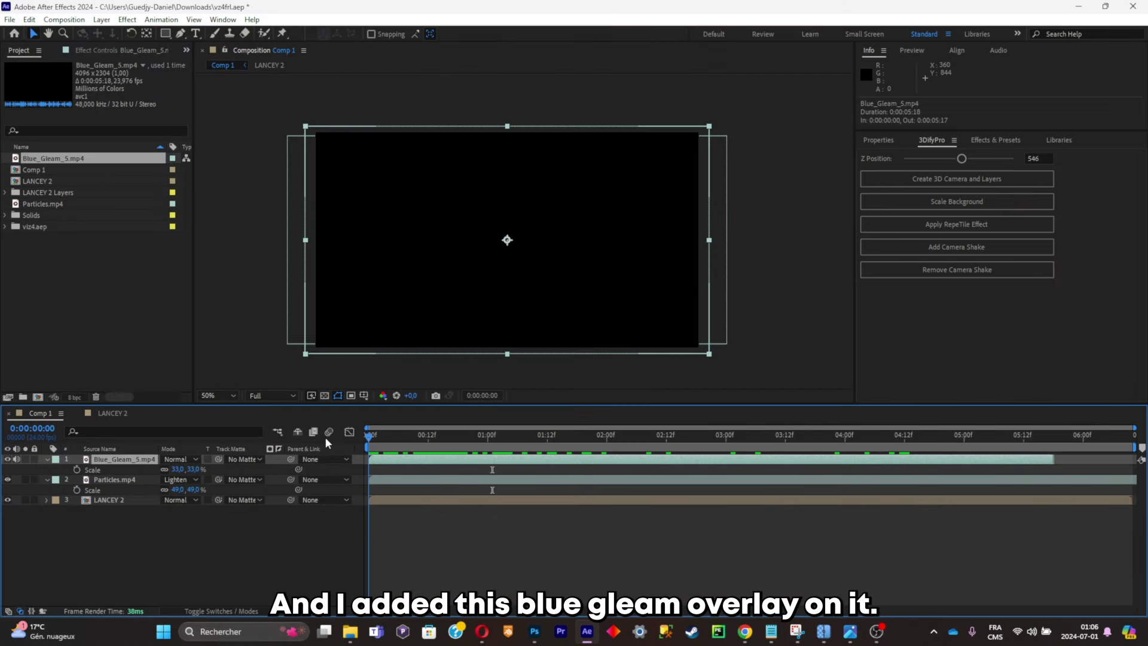
drag(369, 436, 533, 455)
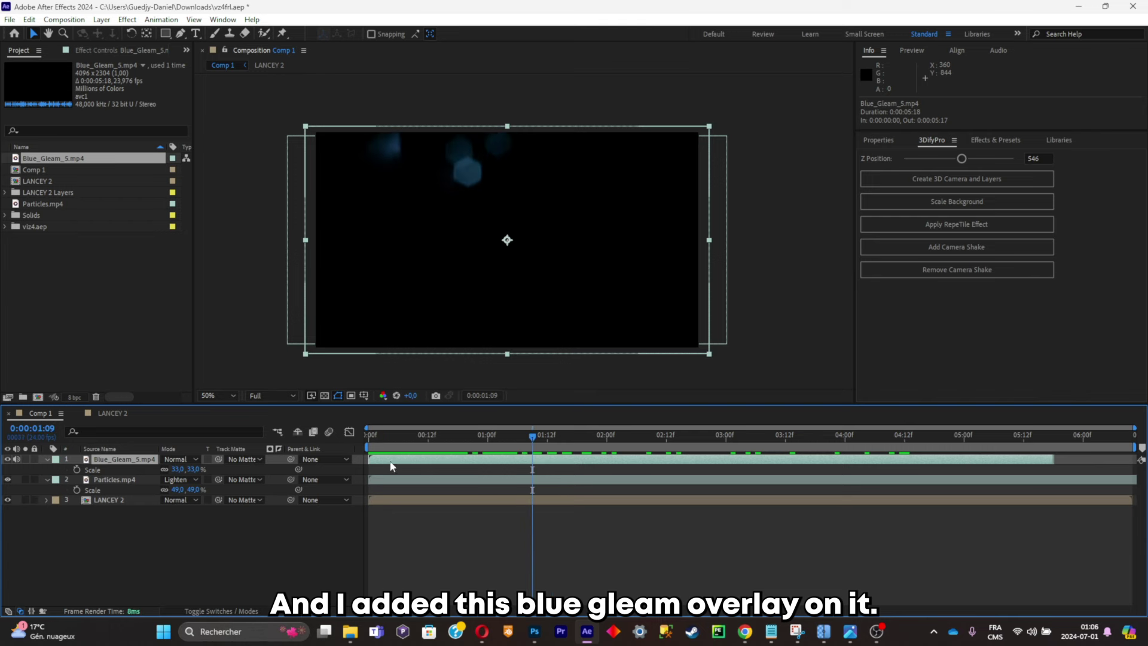
click(182, 461)
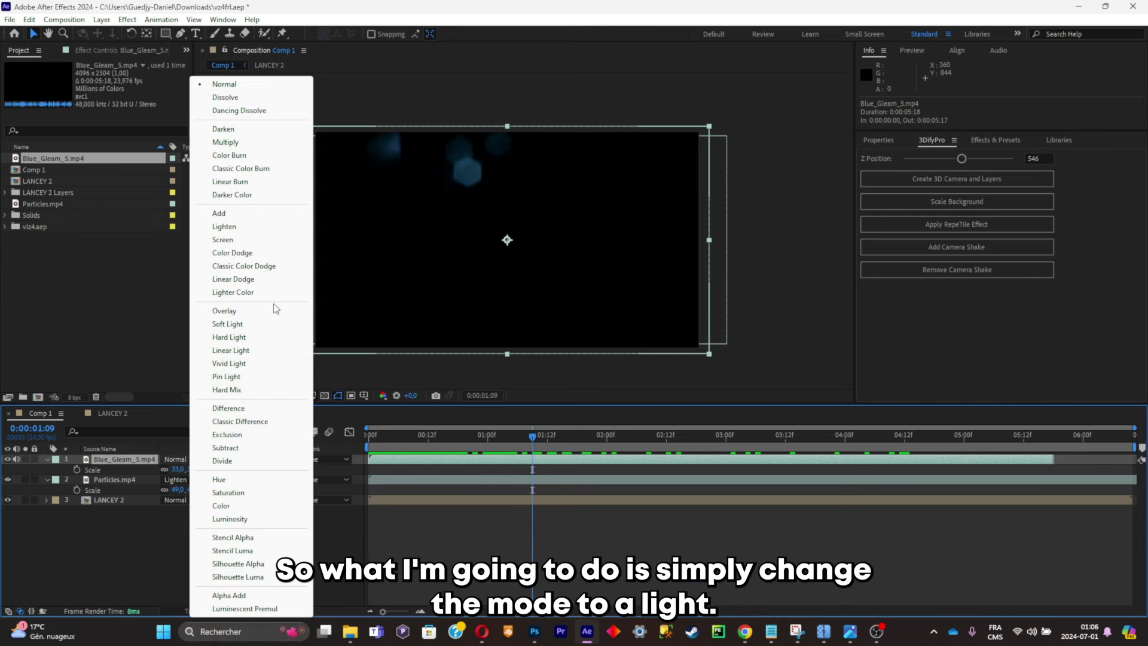
click(228, 214)
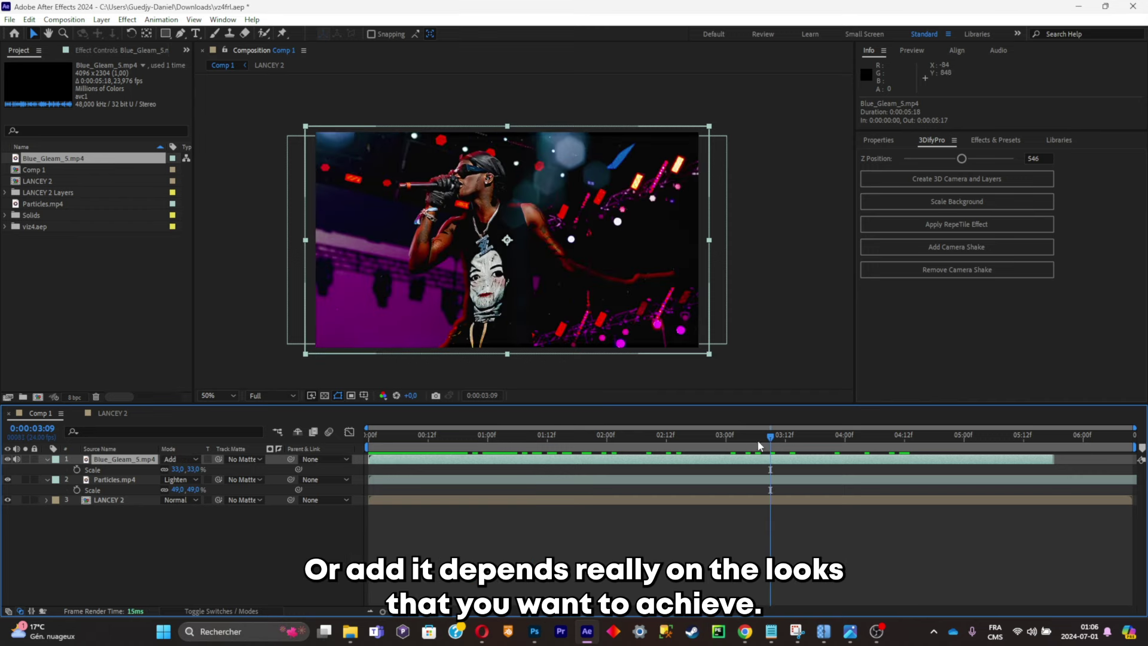
drag(758, 445, 783, 448)
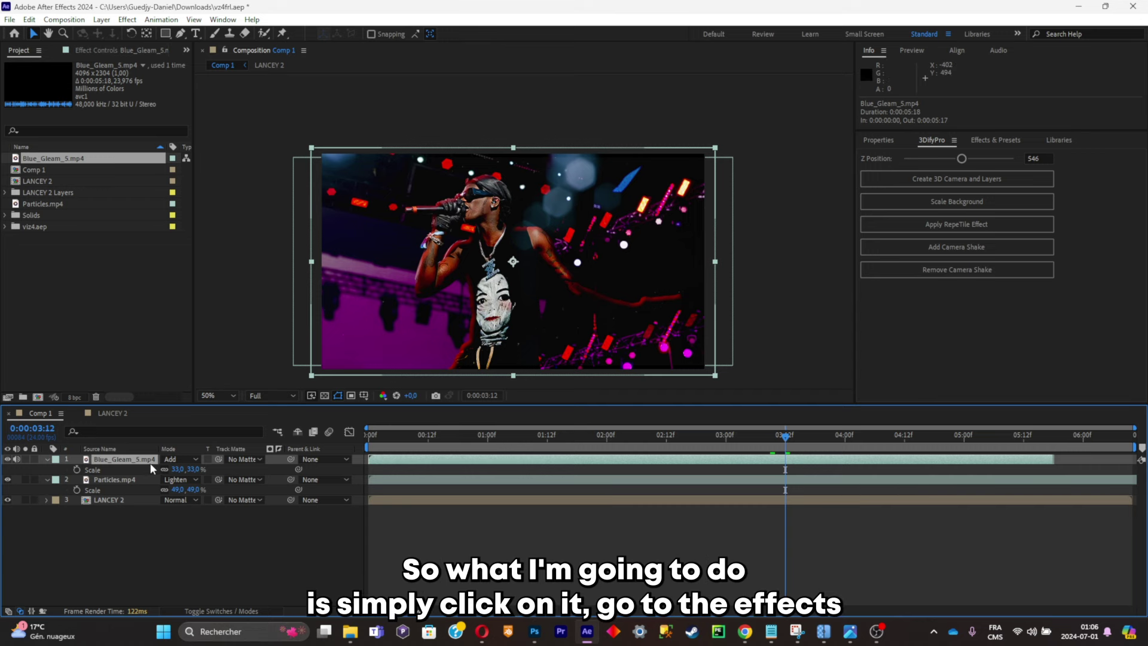
Step: Apply the Hue/Saturation effect to the Blue Gleam layer and set its Master Hue to 134°
click(126, 51)
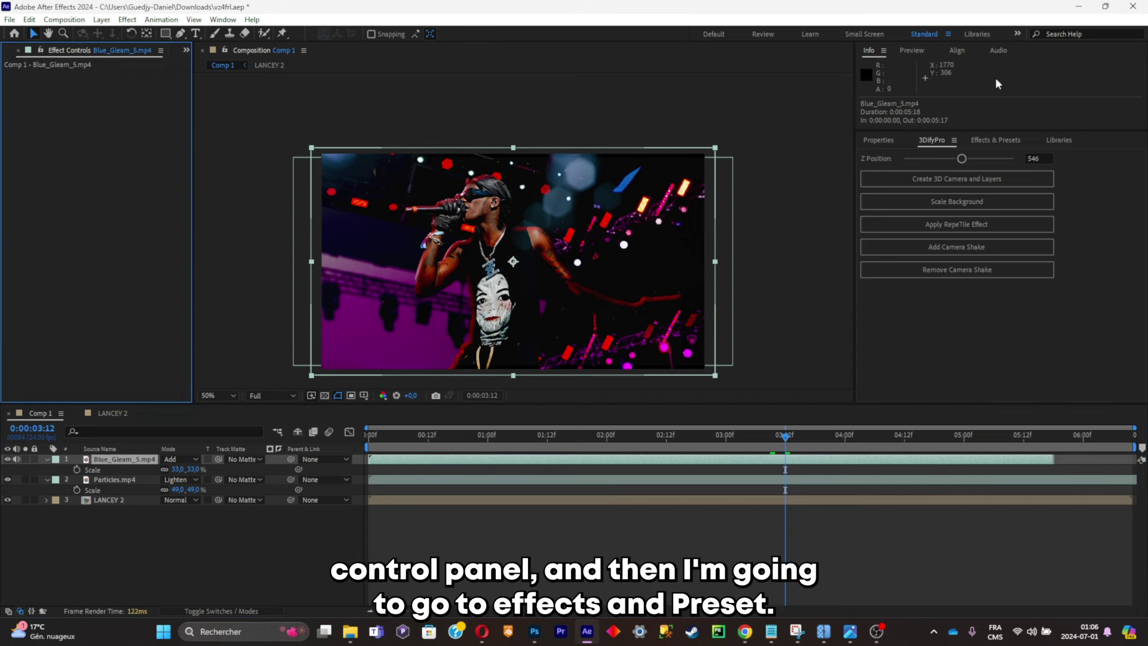
click(995, 141)
click(993, 153)
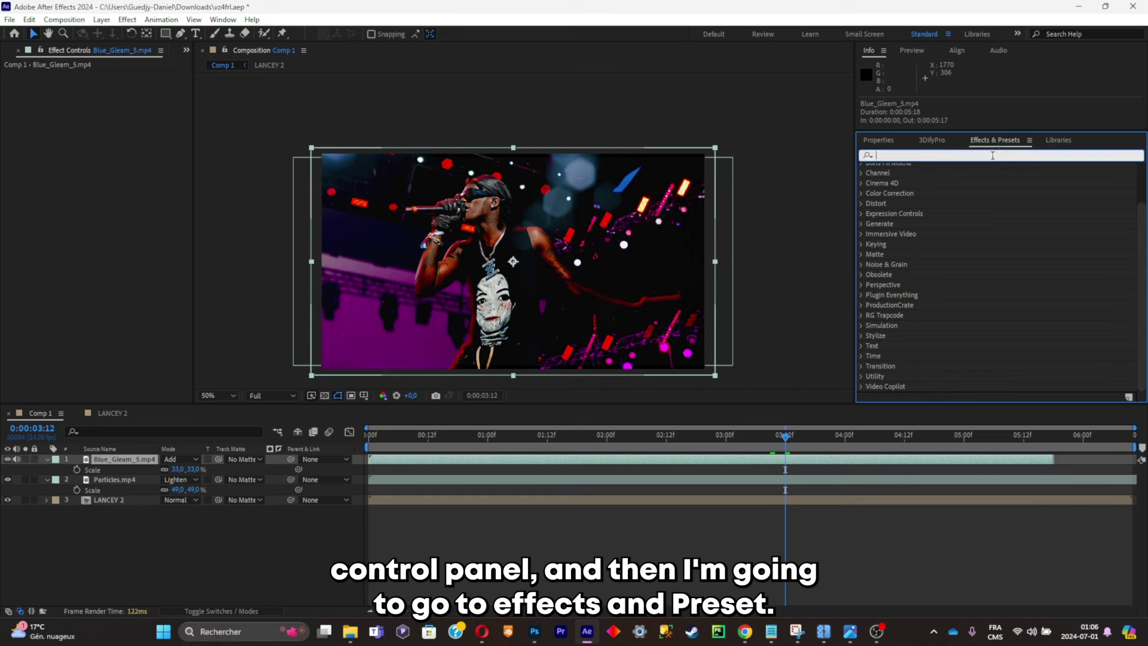
text(hue)
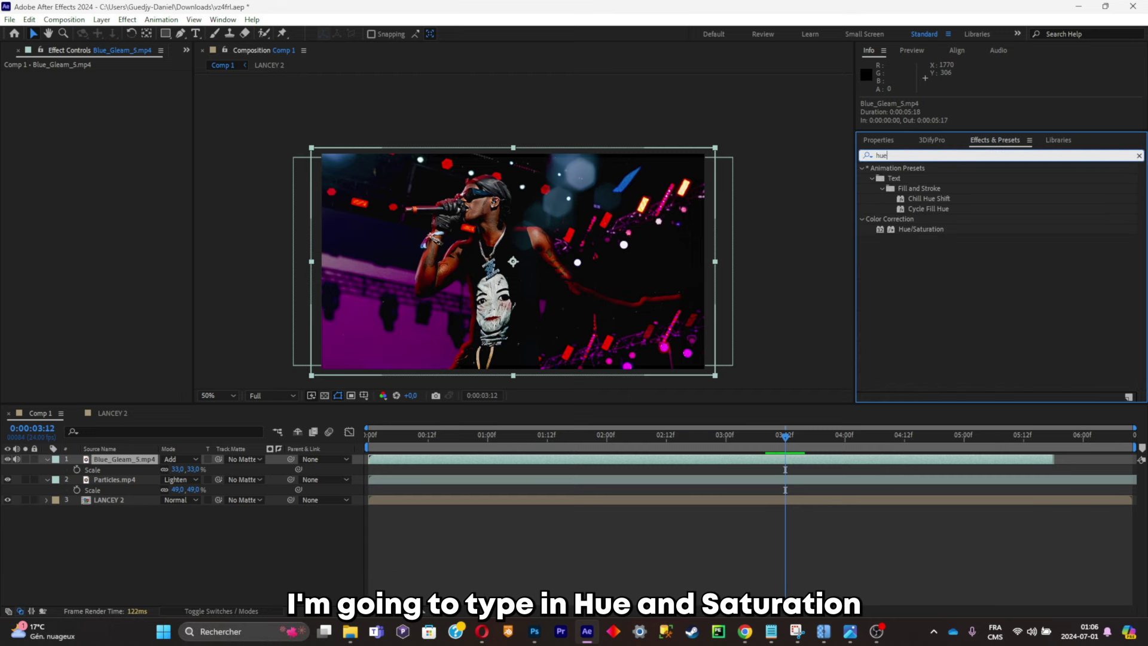
double_click(915, 229)
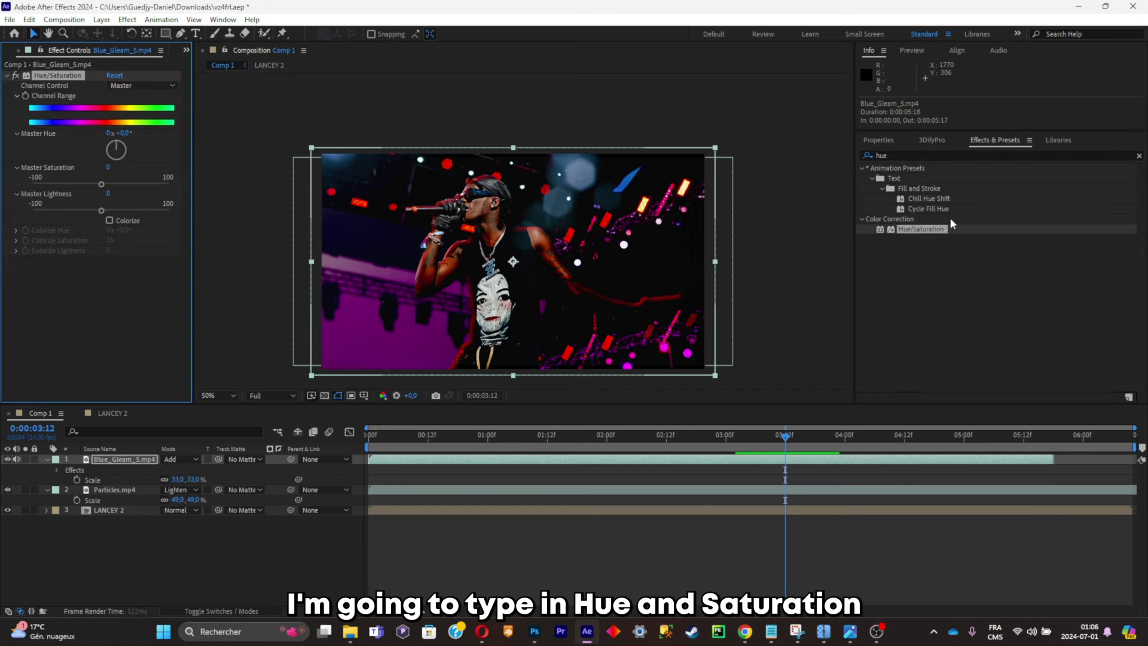
drag(116, 151, 124, 159)
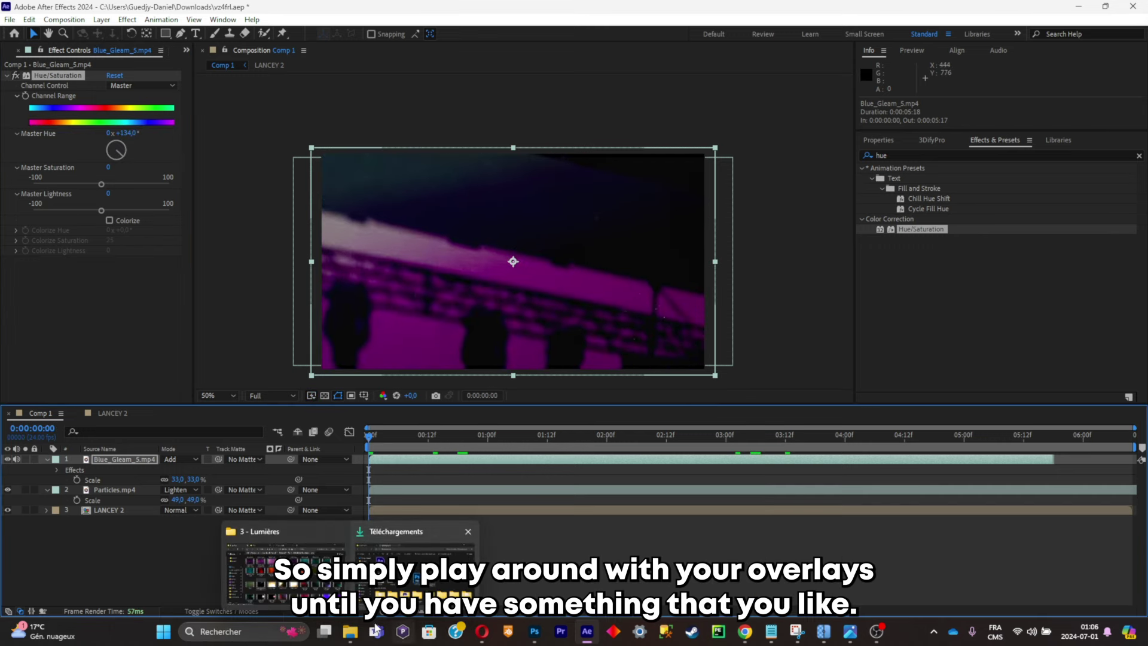
Step: Add the Light Leaks White 10.mp4 overlay as the uppermost layer of Comp 1 and scale it to 38%
click(285, 568)
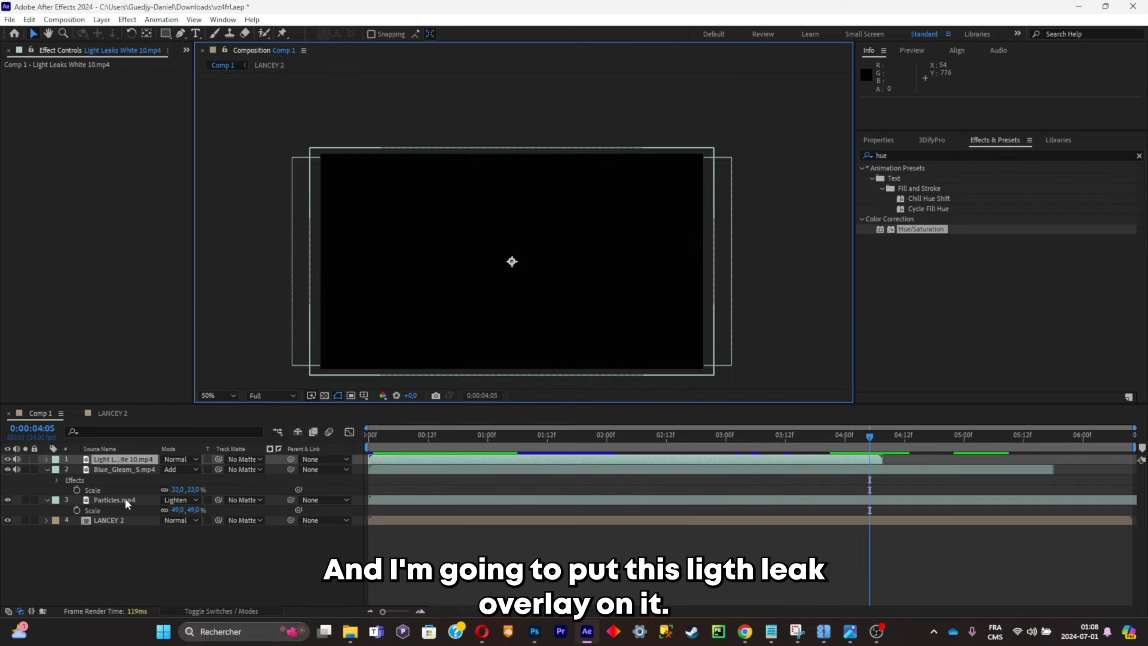
scroll(589, 257, down, 2)
key(s)
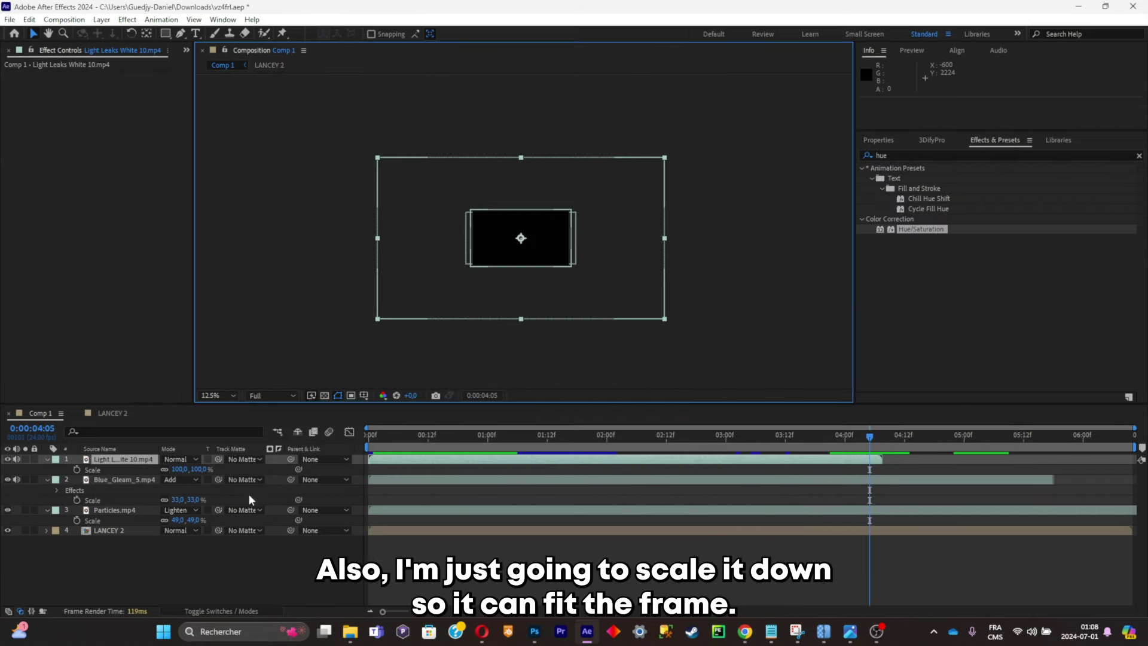
drag(186, 471, 144, 473)
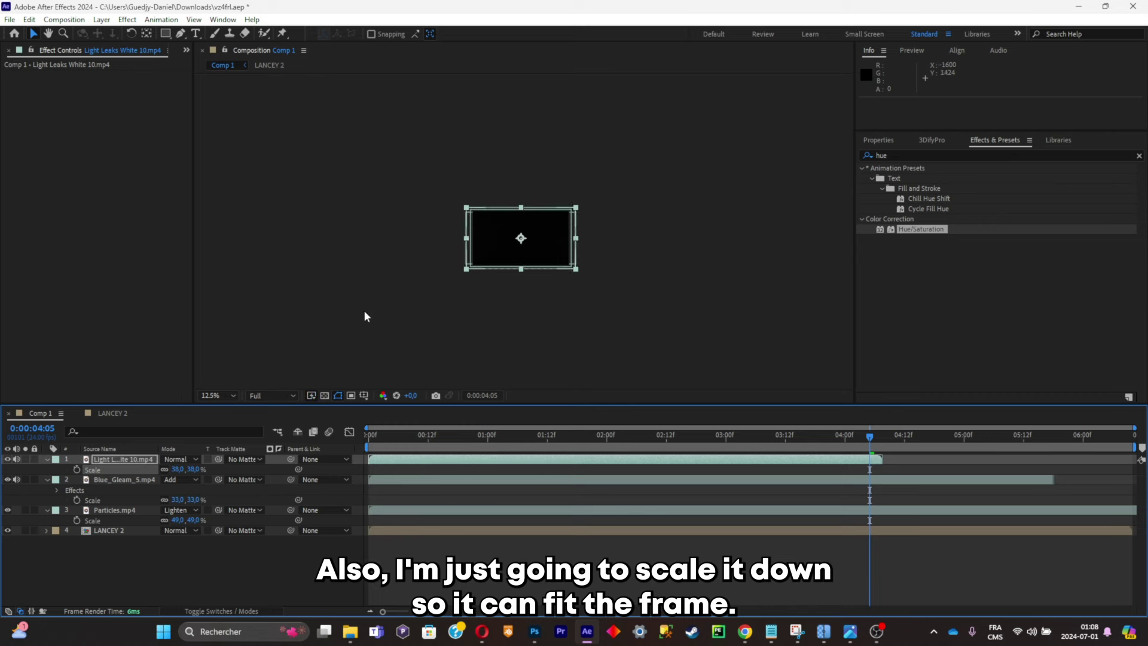
scroll(476, 281, up, 1)
scroll(476, 282, up, 1)
Step: Set the light leak layer's blending mode to Add and save the project after previewing the composition
click(175, 459)
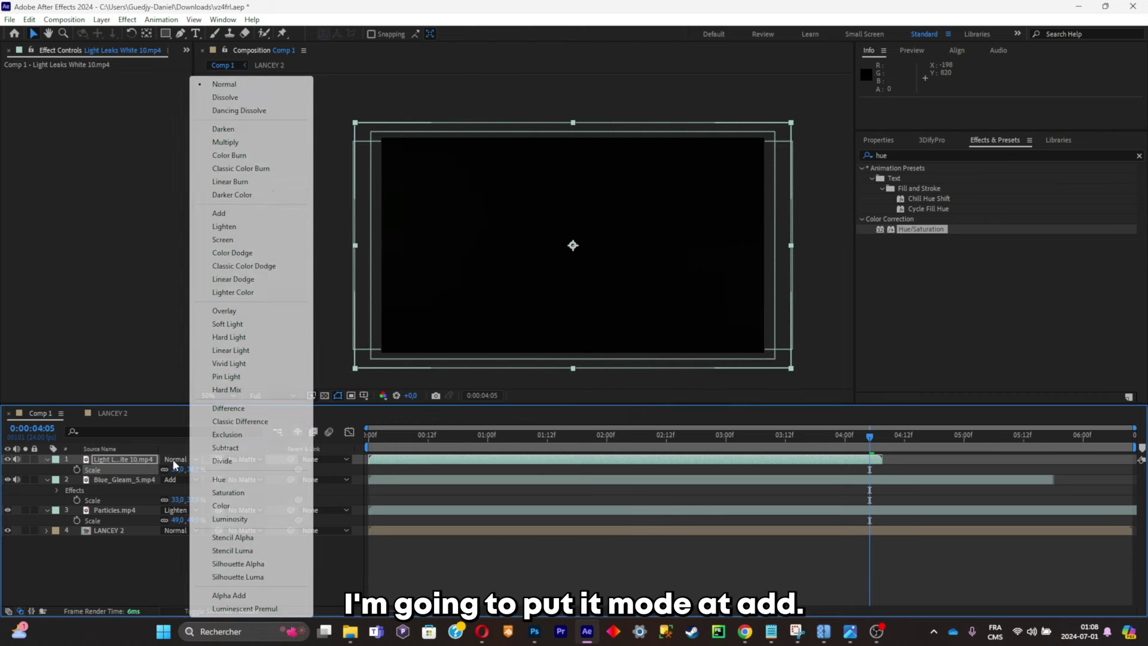
click(276, 214)
key(space)
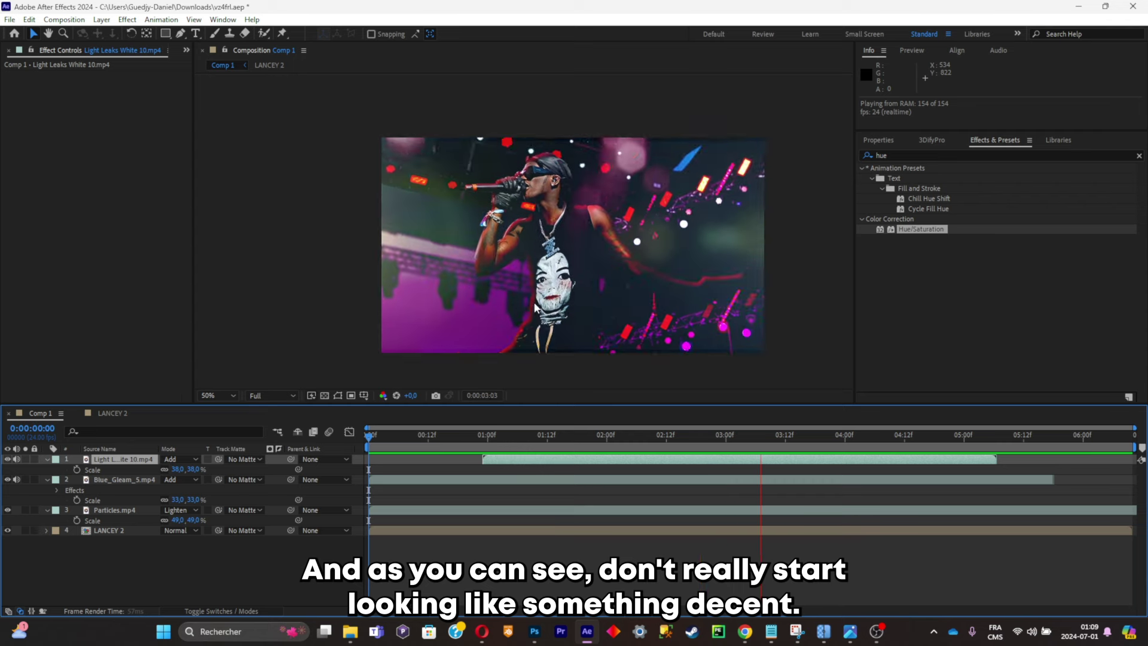
key(ctrl+s)
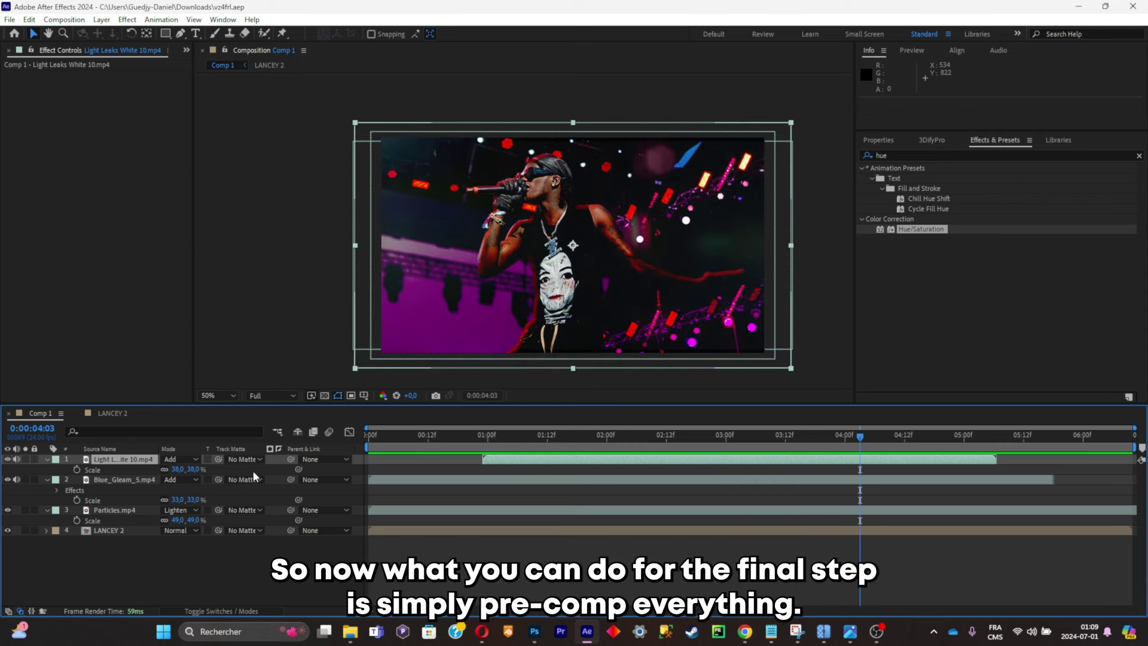
Step: Pre-compose all layers of Comp 1 and duplicate the resulting pre-comp layer
key(ctrl+shift+c)
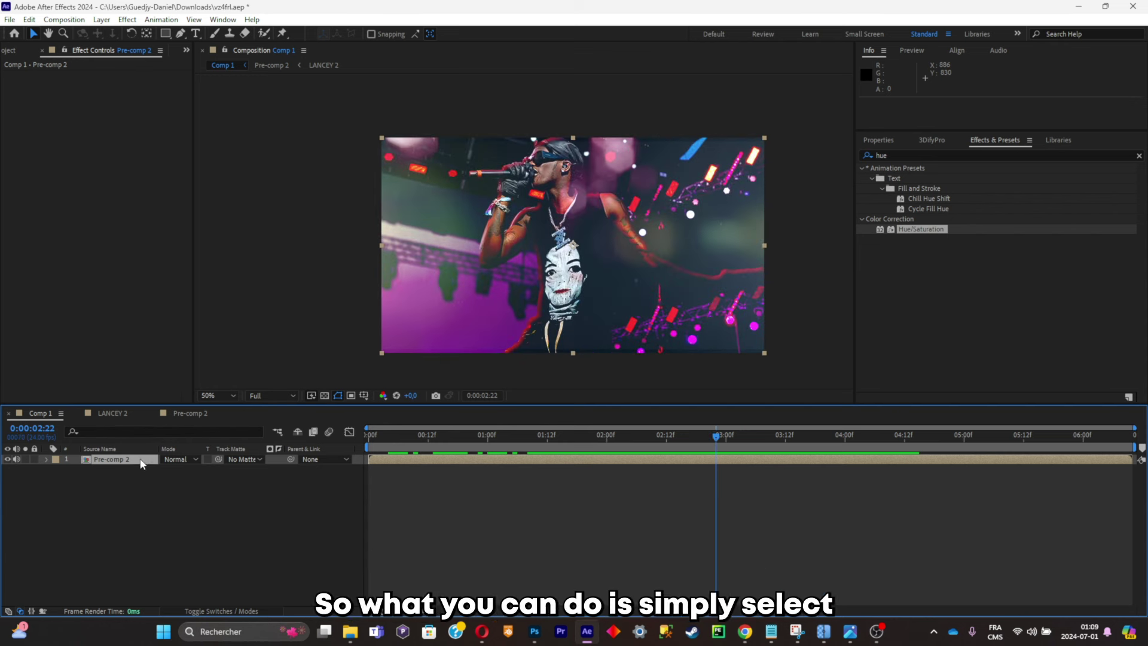
click(111, 463)
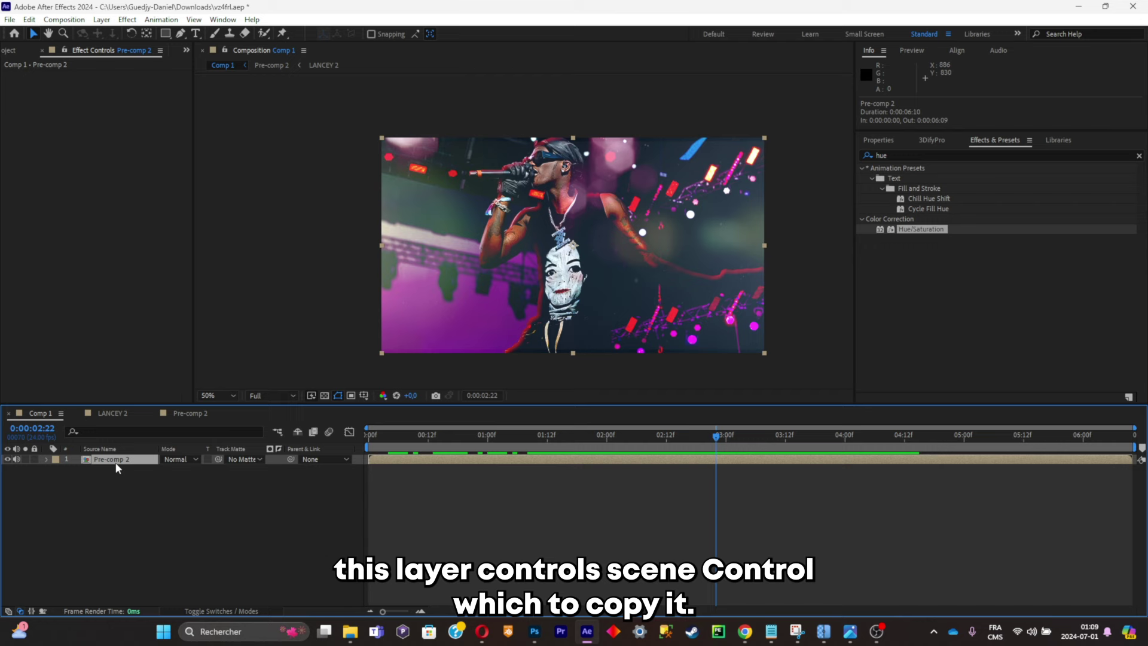
key(ctrl+c)
key(ctrl+v)
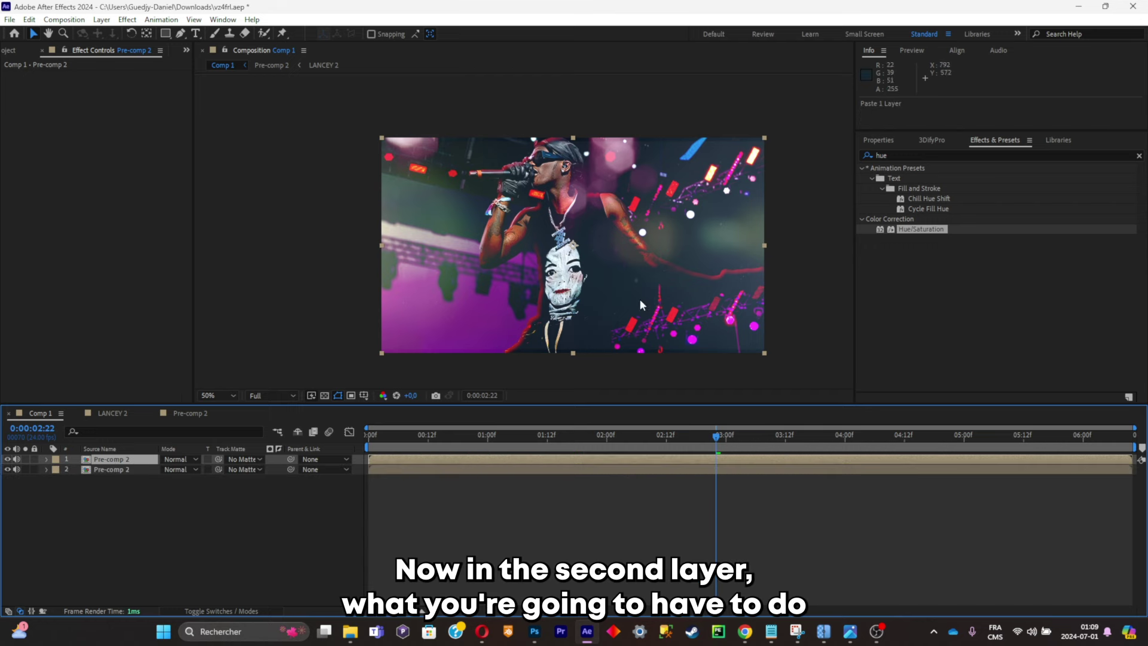
Step: Apply the Camera Lens Blur effect to the upper pre-comp copy with a Blur Radius of 42
click(1011, 155)
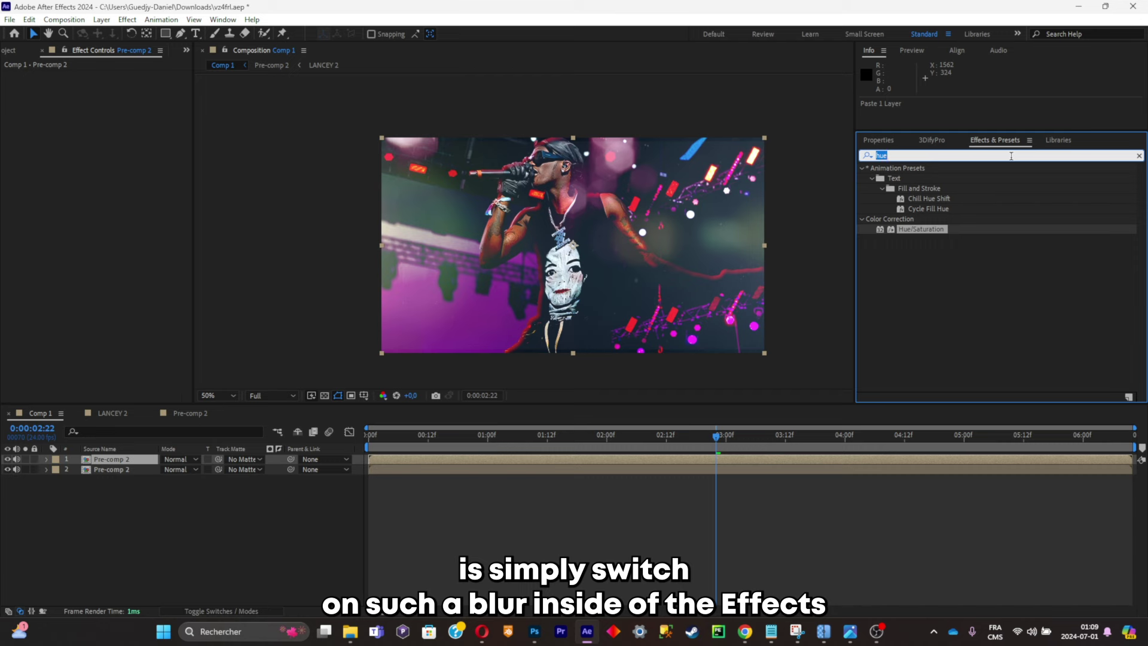
text(blur)
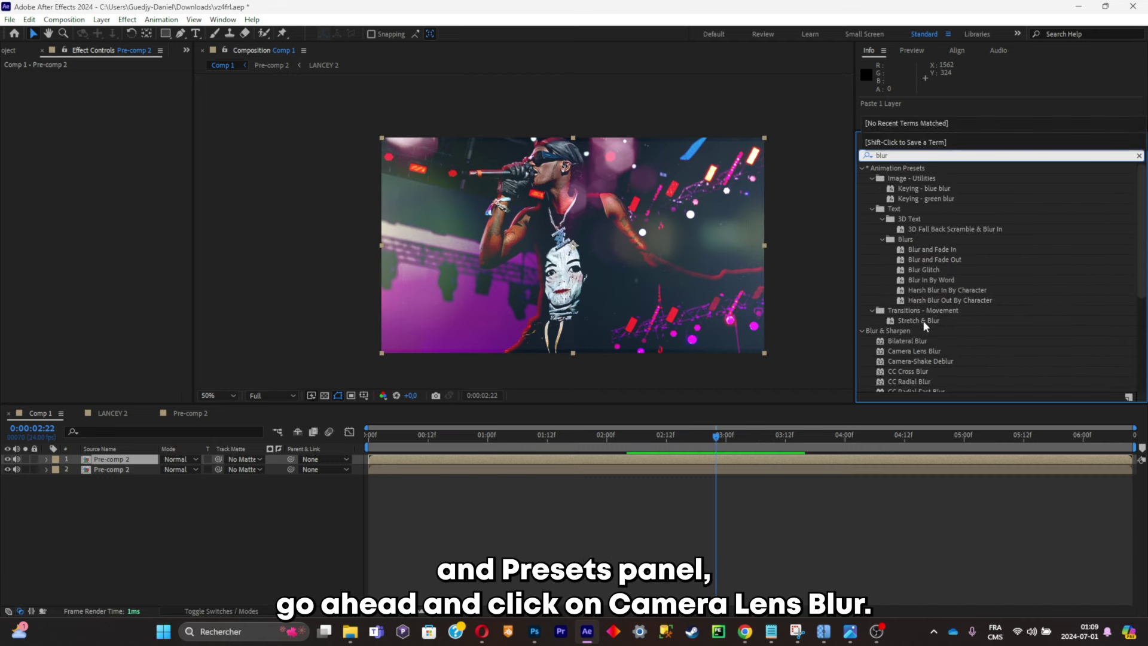
scroll(923, 321, down, 1)
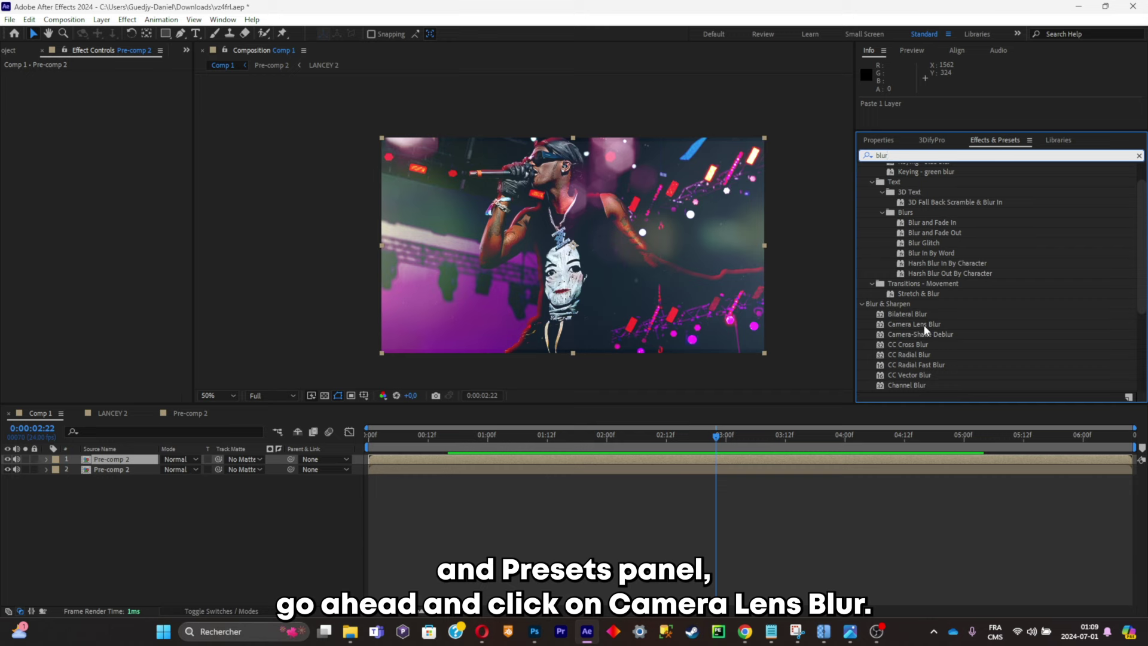
drag(924, 325, 135, 461)
click(135, 461)
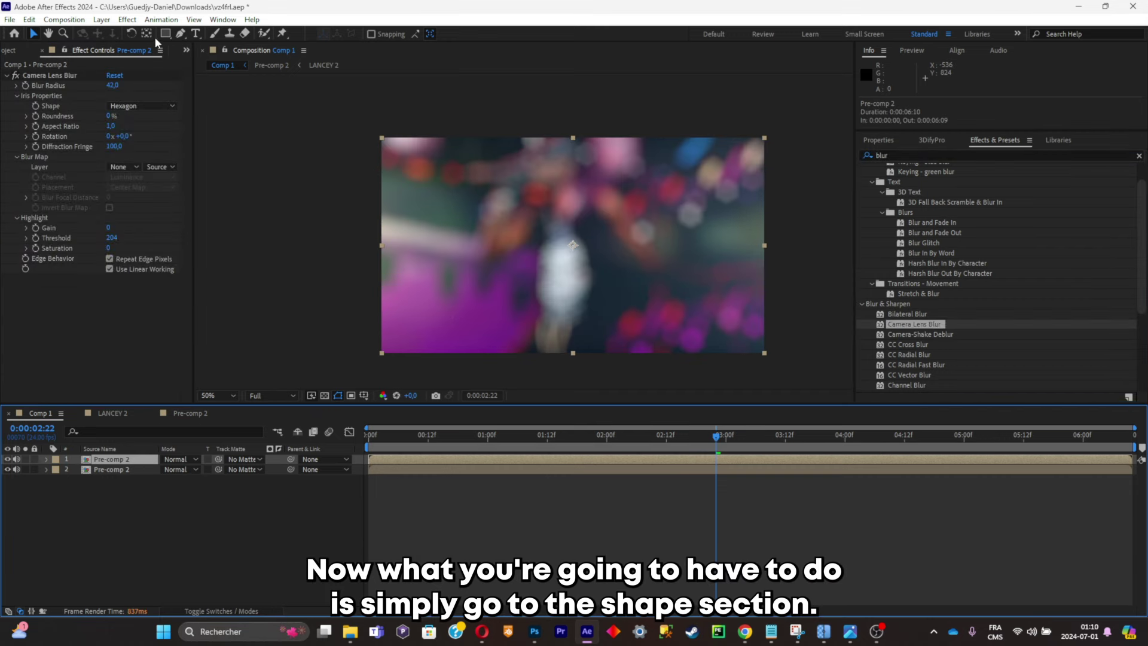
Step: Draw an elliptical mask about 1190 by 1060 px around the middle of the blurred pre-comp layer and invert it
drag(165, 34, 206, 61)
click(414, 145)
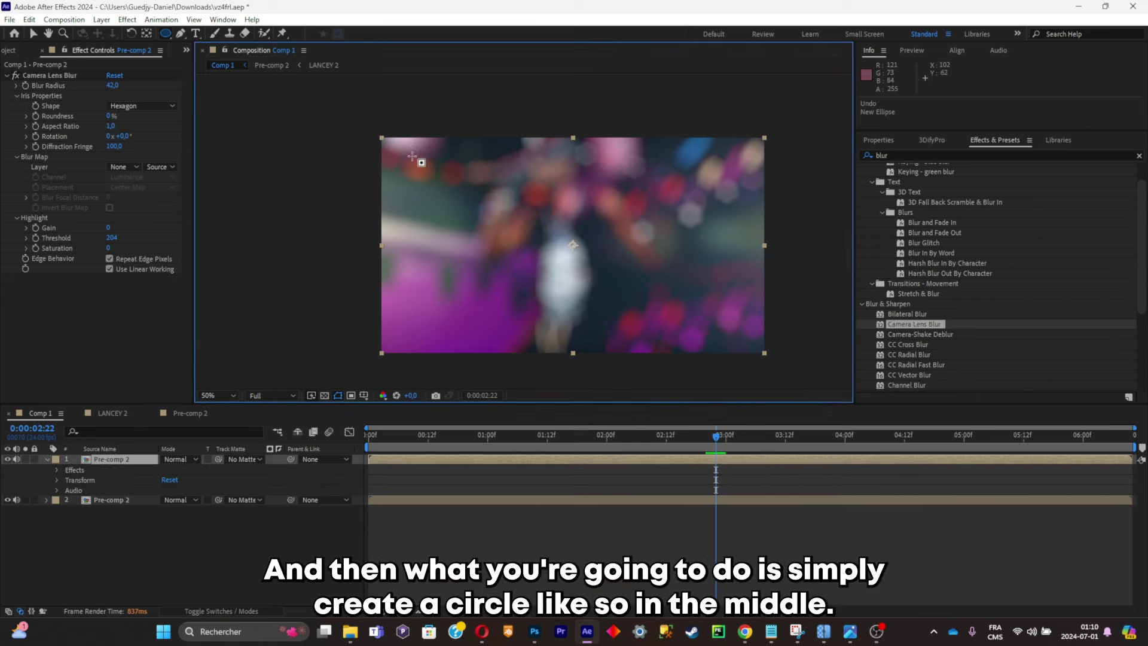
mouse_move(413, 134)
mouse_down()
mouse_move(451, 181)
mouse_move(687, 359)
mouse_move(740, 381)
mouse_up()
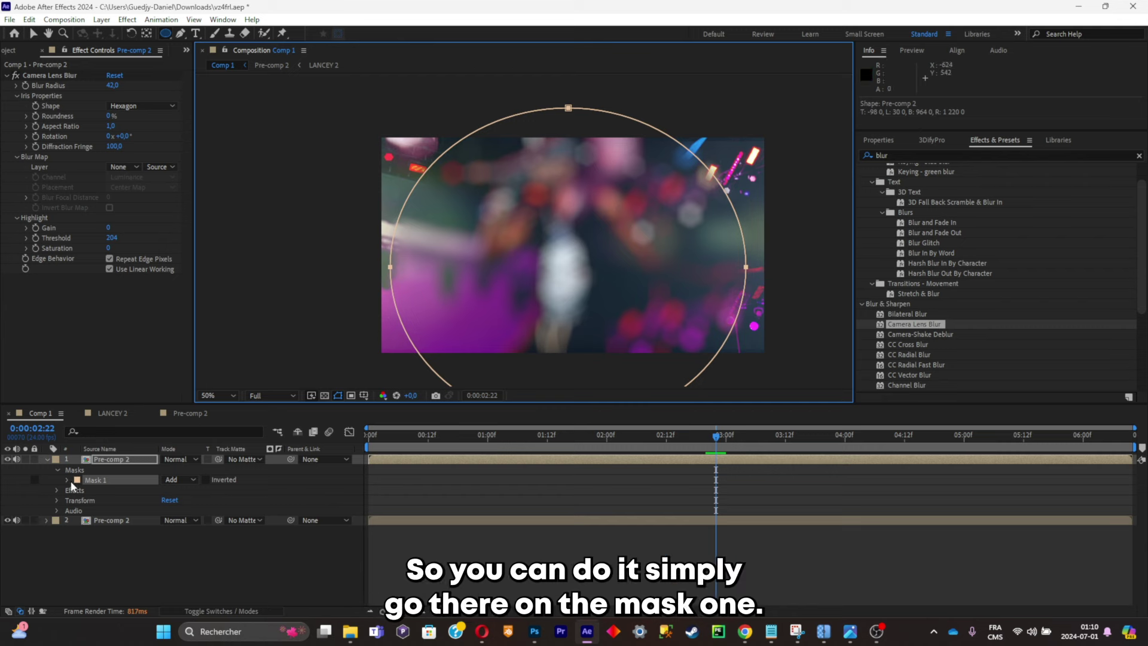
click(206, 479)
drag(667, 435, 651, 436)
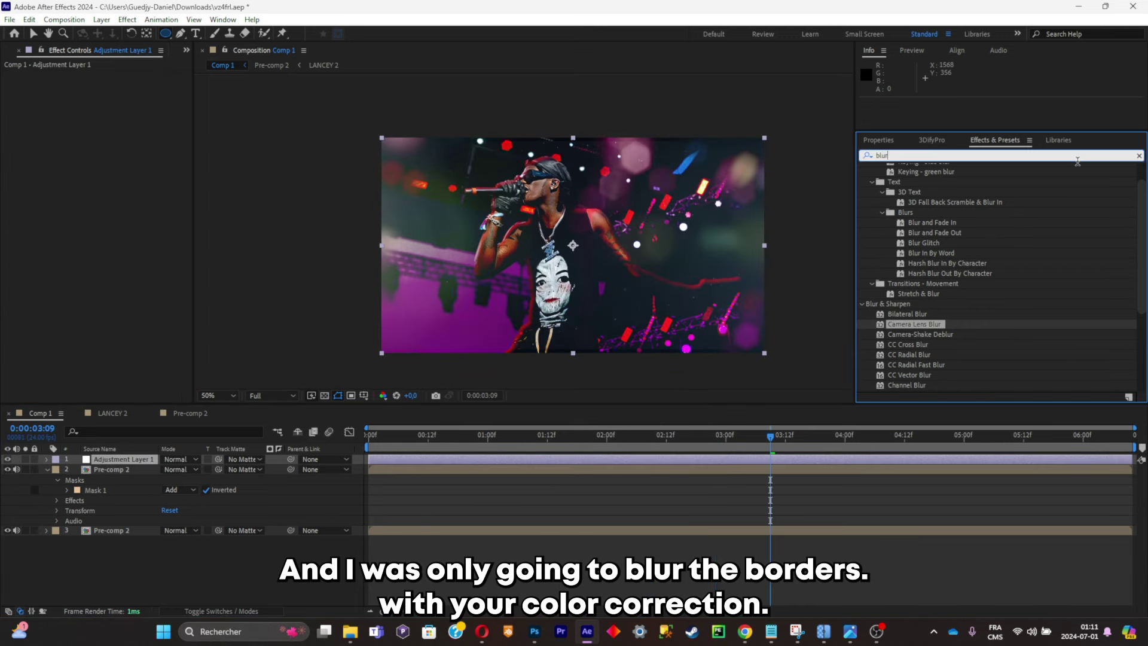
Step: Apply Brightness & Contrast to an adjustment layer above all layers, setting Brightness to 15 and raising the Contrast
key(BackSpace)
key(BackSpace)
key(BackSpace)
key(BackSpace)
text(contra)
text(s)
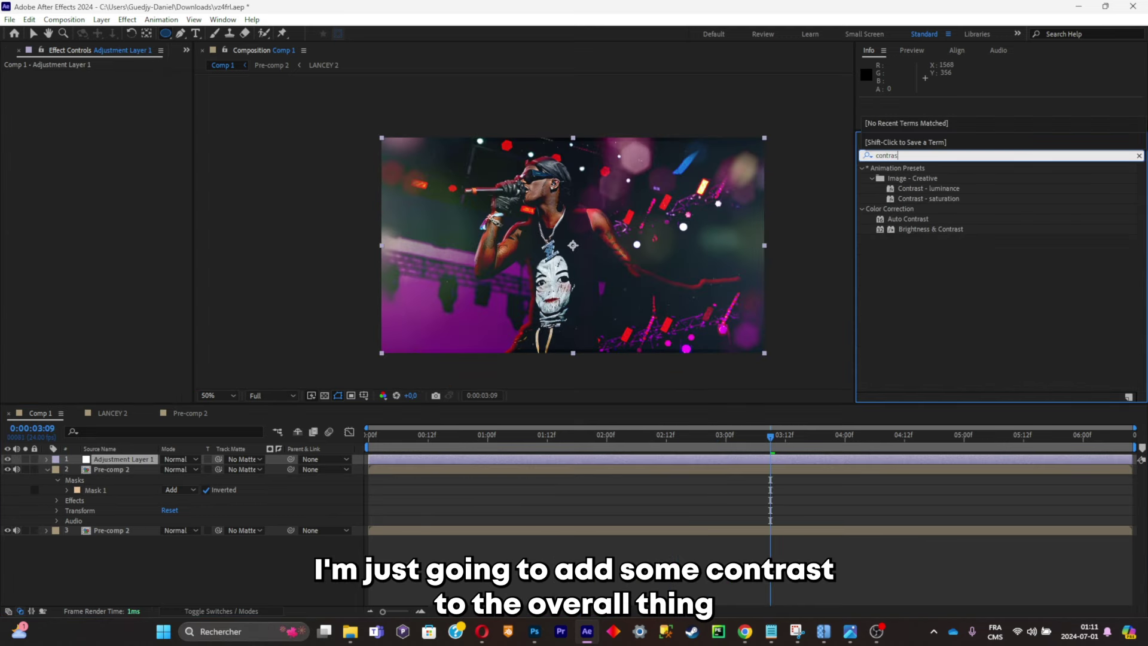
drag(957, 230, 119, 86)
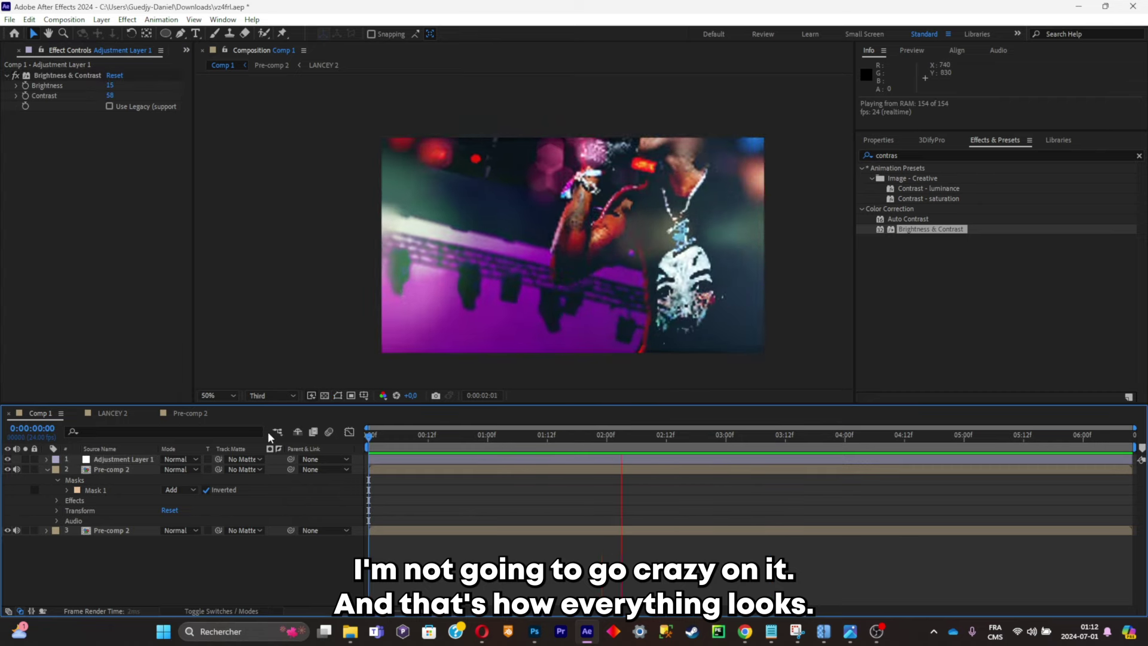